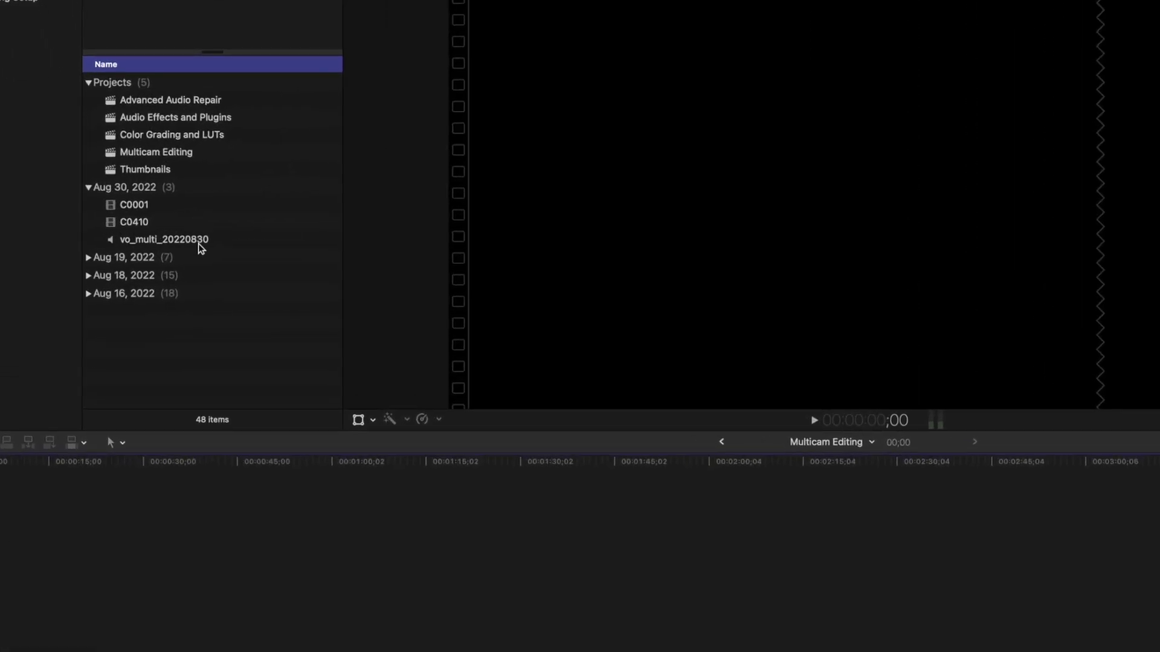
- Build the 'Multicam Test' multicam clip from C0001, C0410 and vo_multi_20220830 with automatic settings
click(198, 242)
super+click(166, 227)
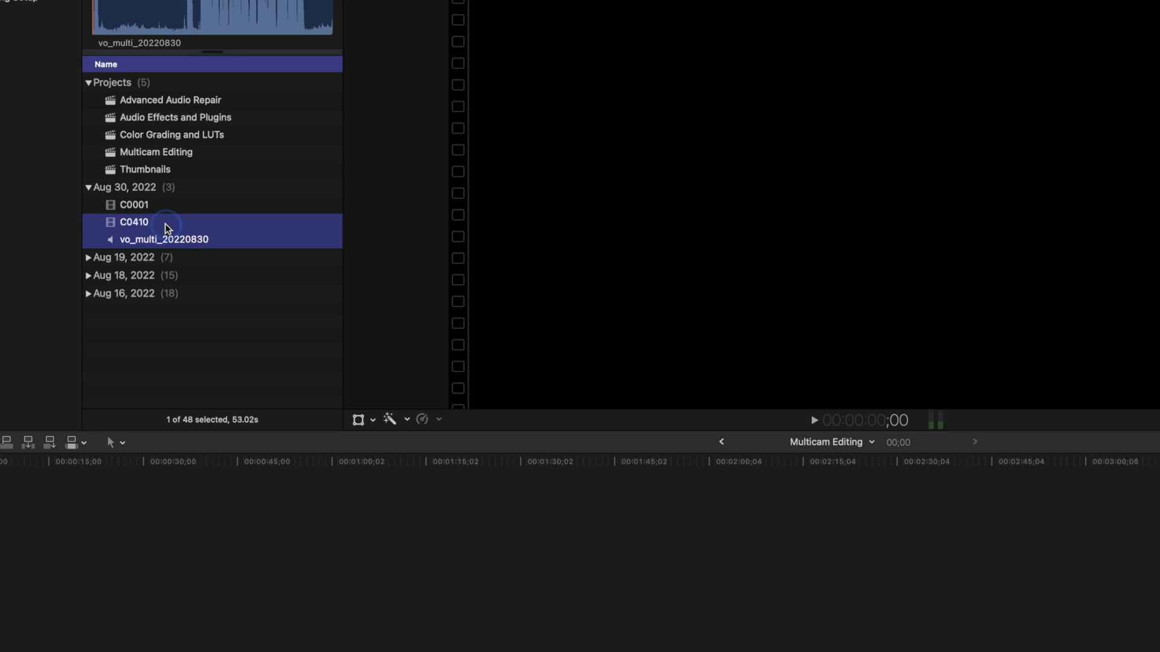
right_click(167, 228)
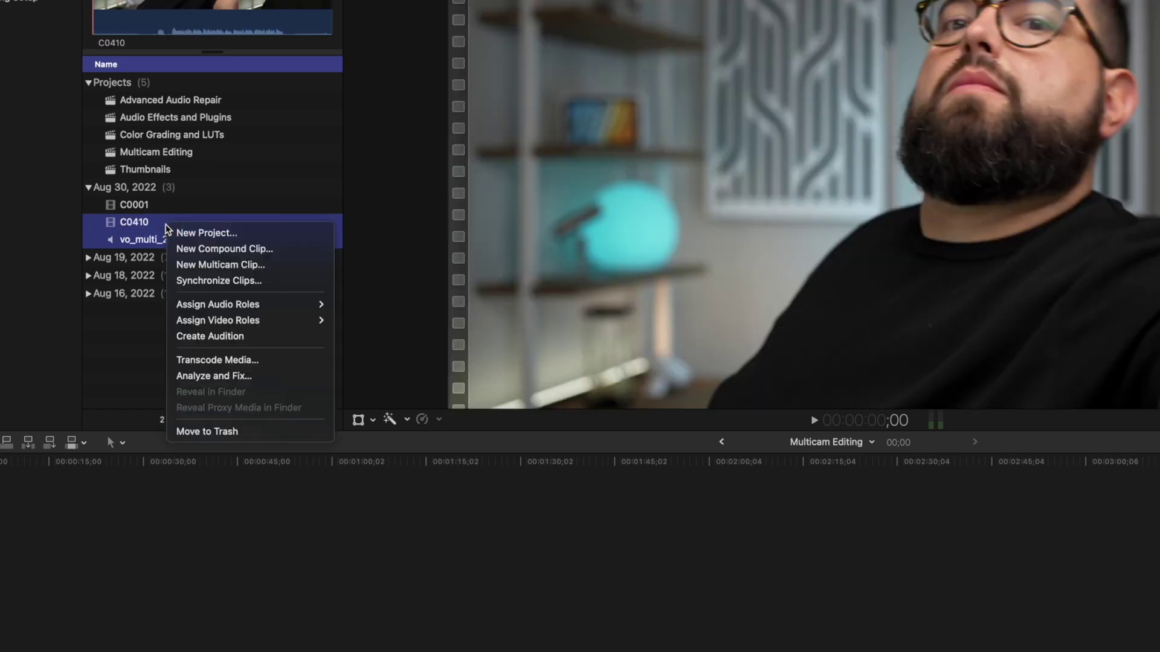
click(221, 265)
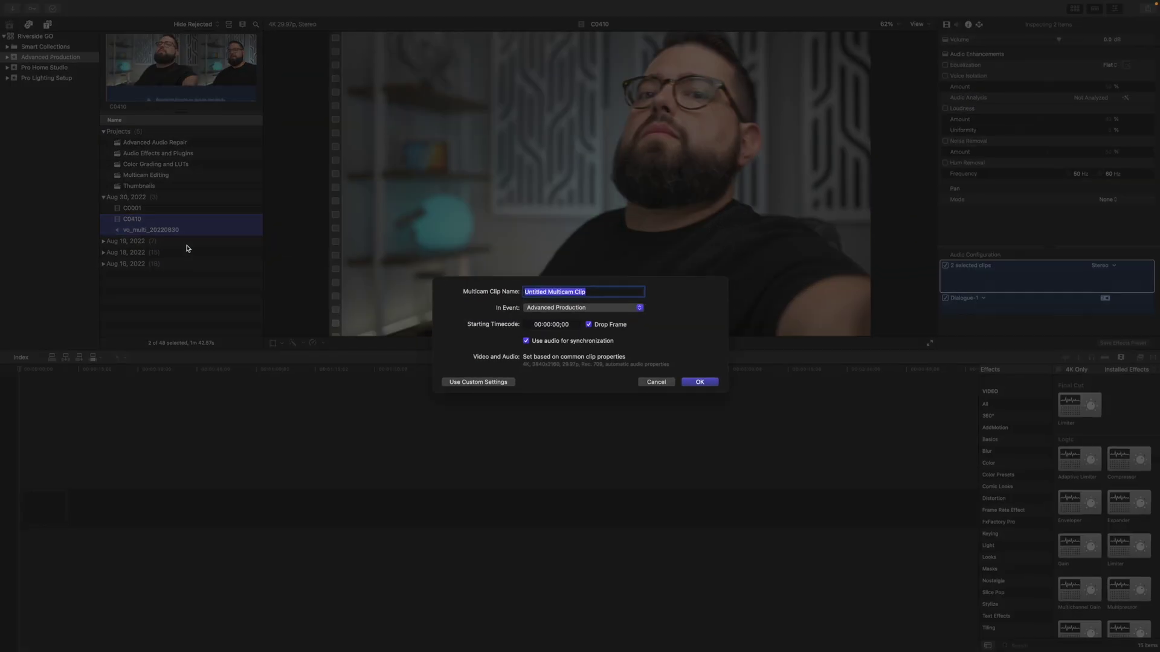
super+click(131, 208)
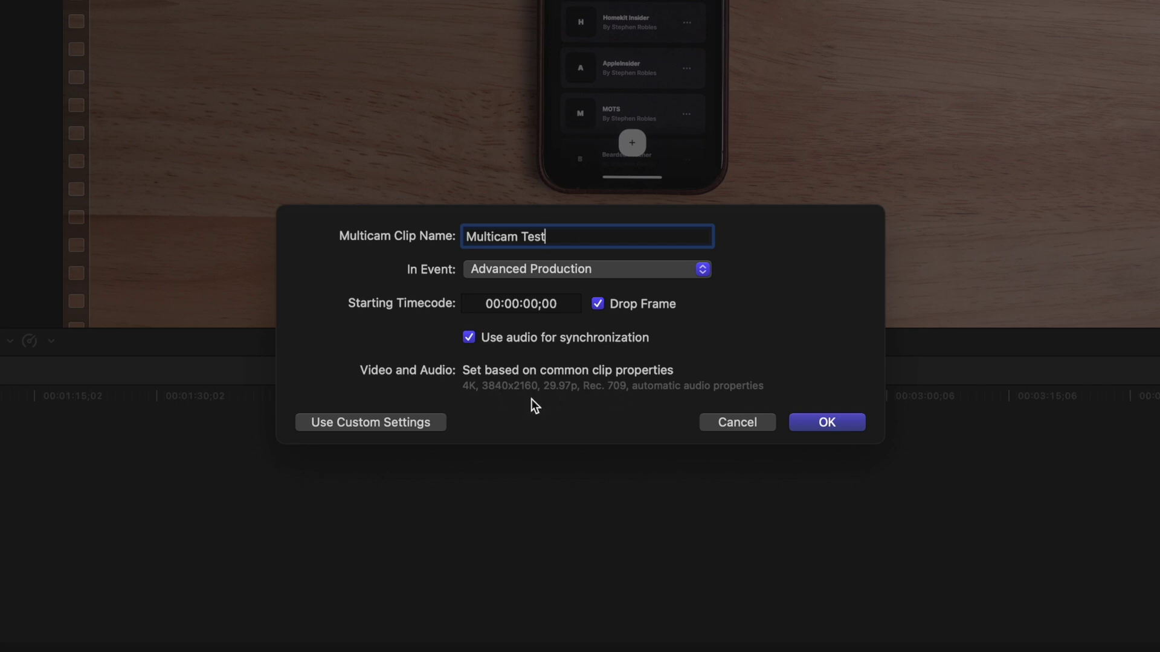
click(392, 423)
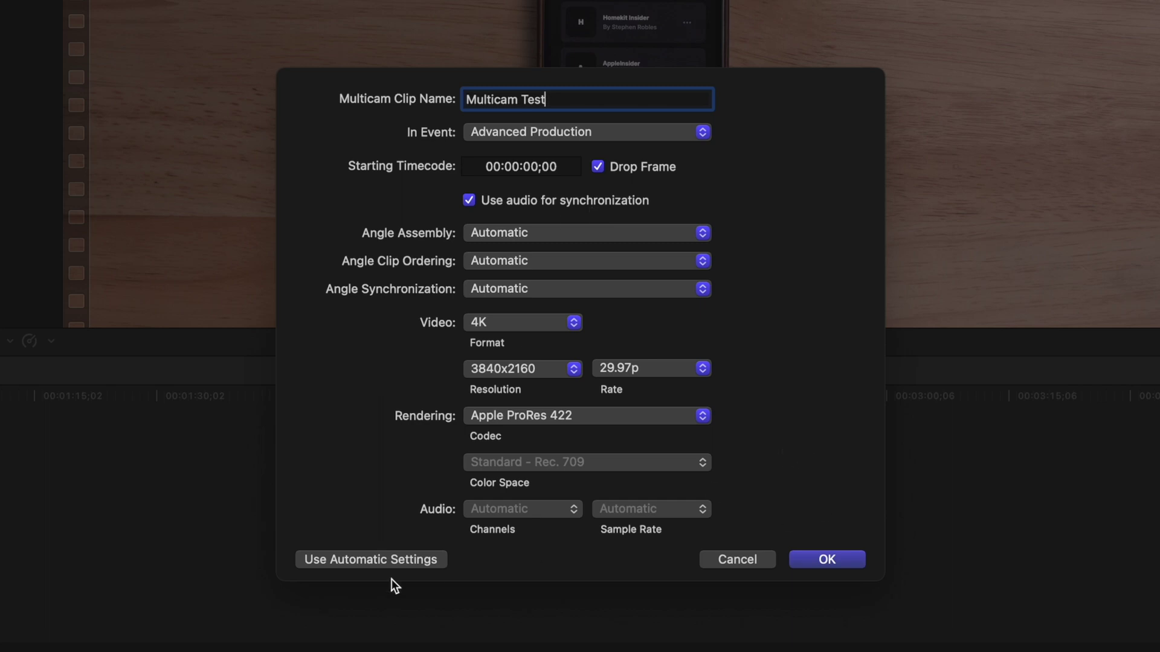
click(374, 562)
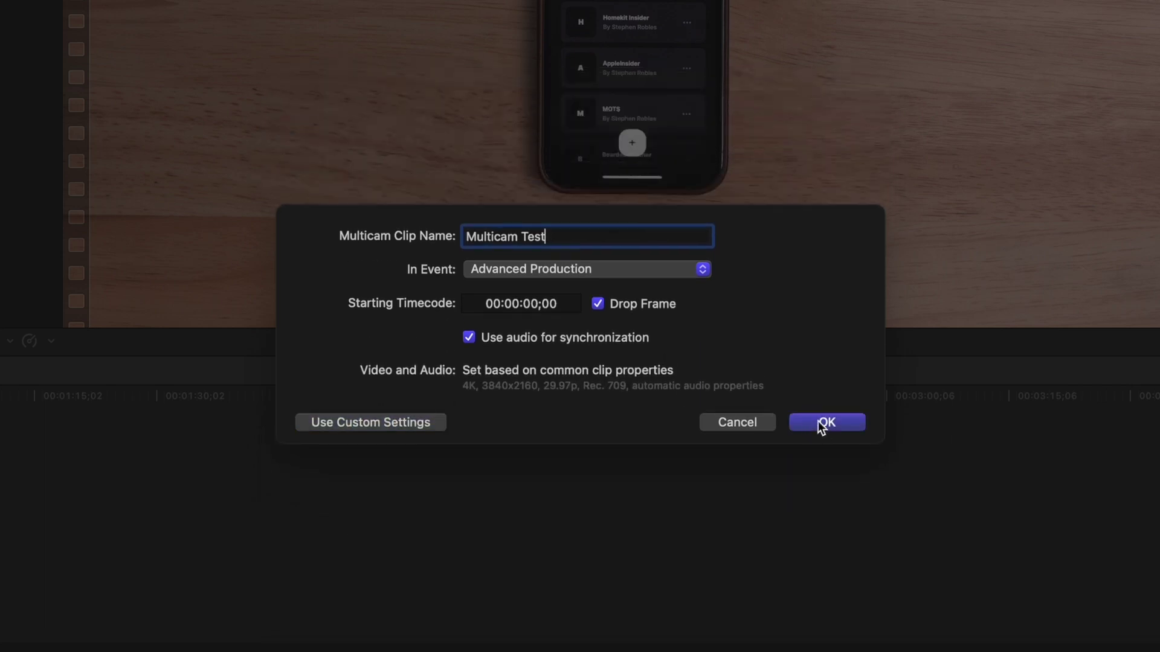
click(820, 423)
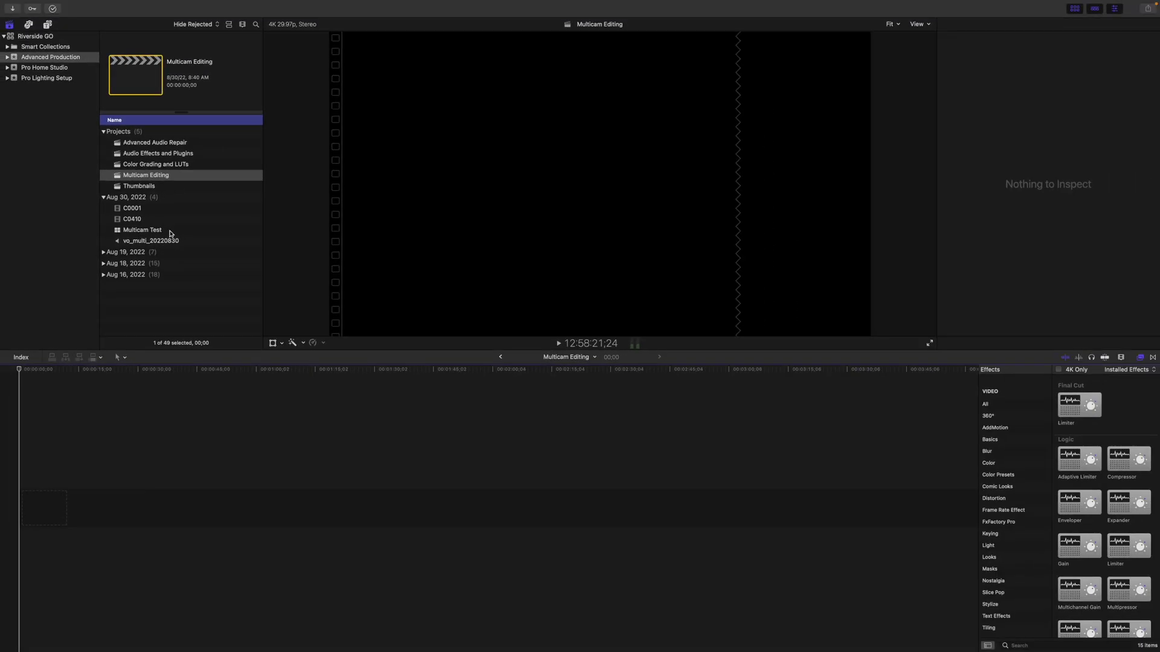
- Open Multicam Test in the angle editor to see its C0410 and vo_multi_20220830 angles
double_click(223, 234)
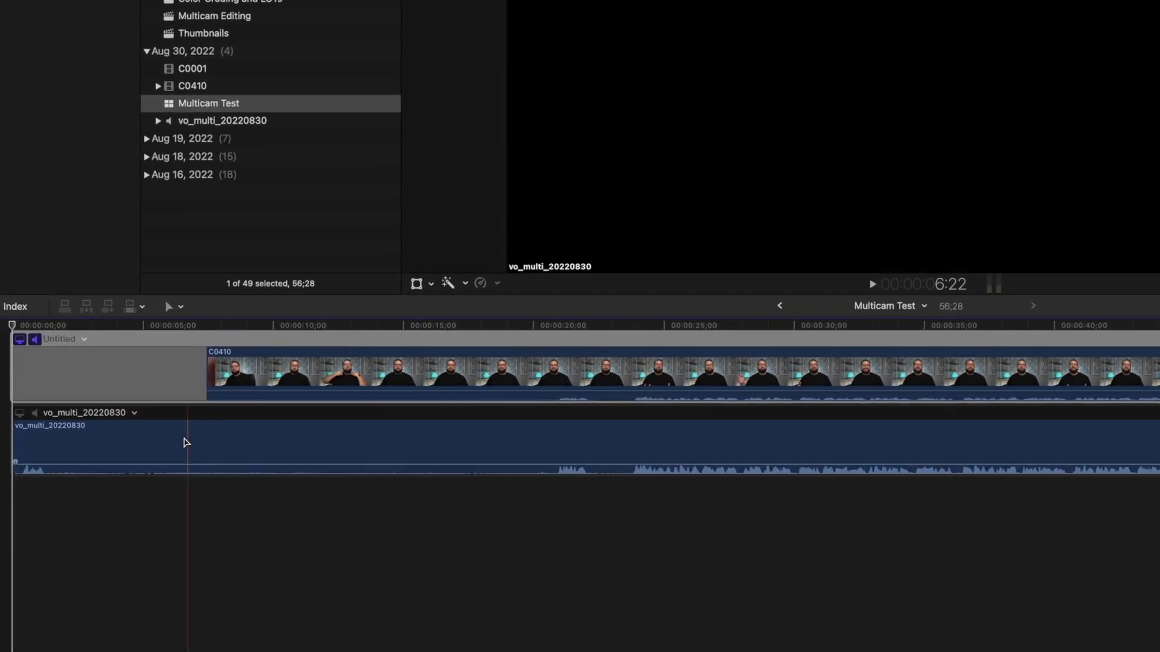
- Add an Untitled Angle below the audio angle and place the C0001 clip into it
click(134, 416)
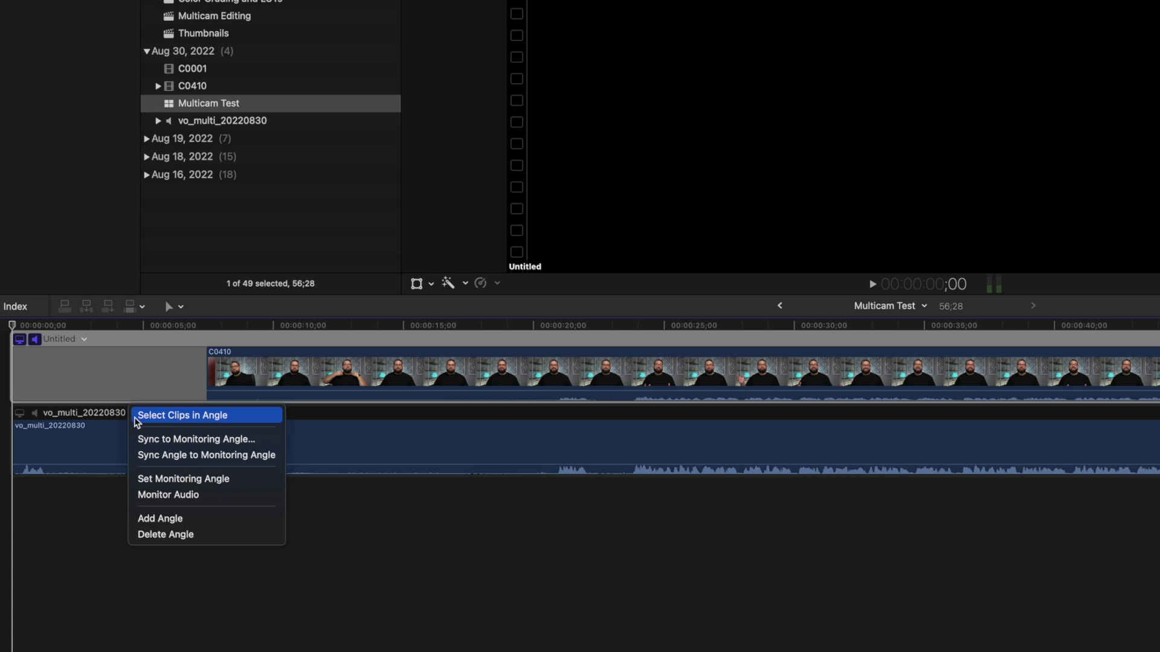
click(159, 519)
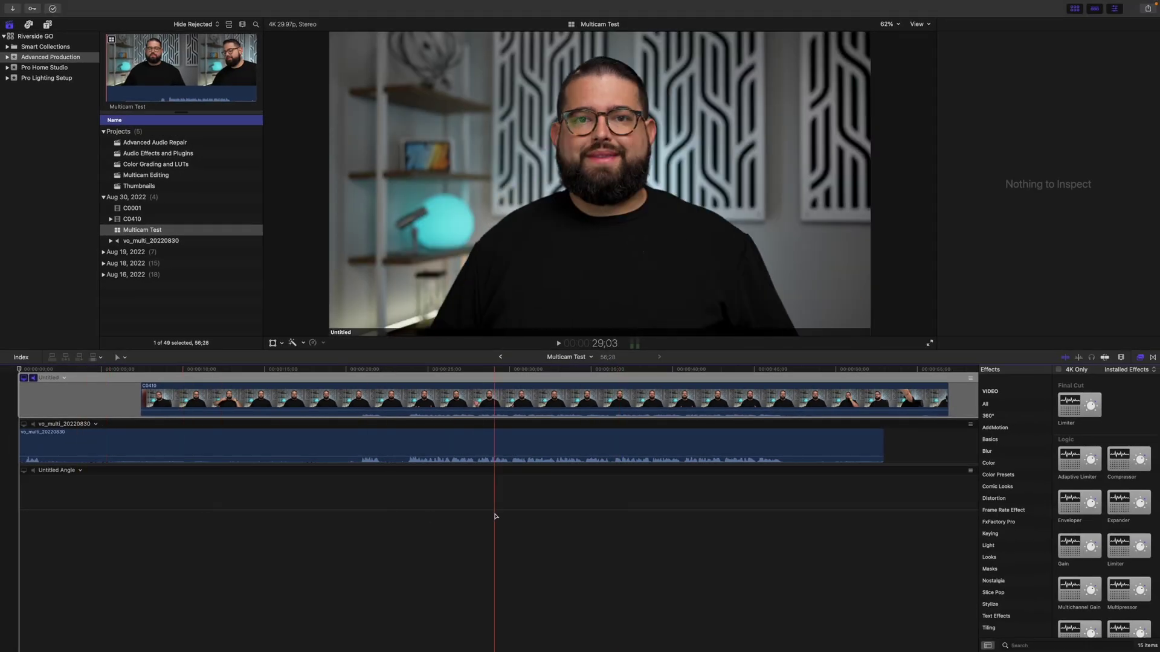
click(145, 210)
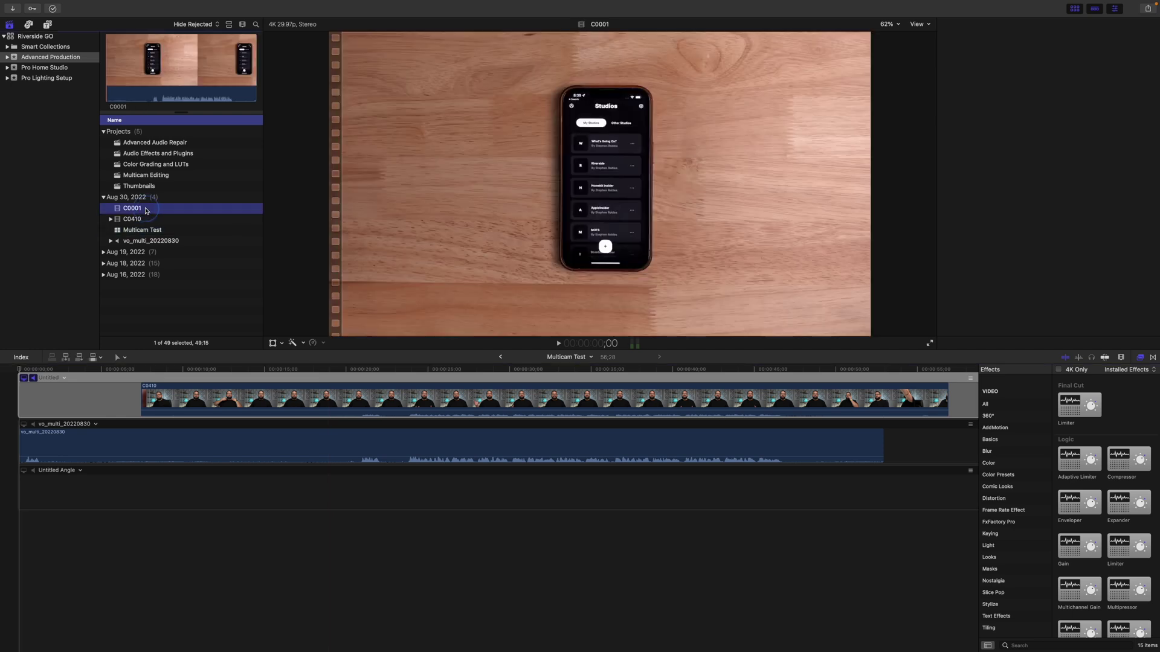
drag(138, 212, 322, 494)
click(511, 535)
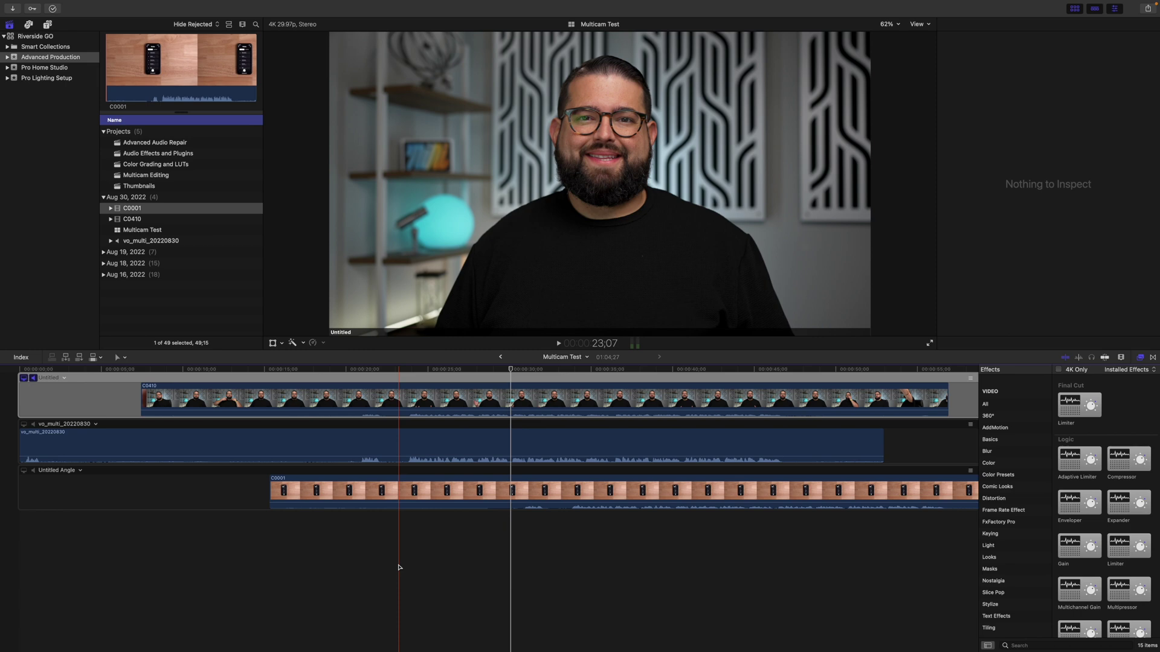
click(414, 493)
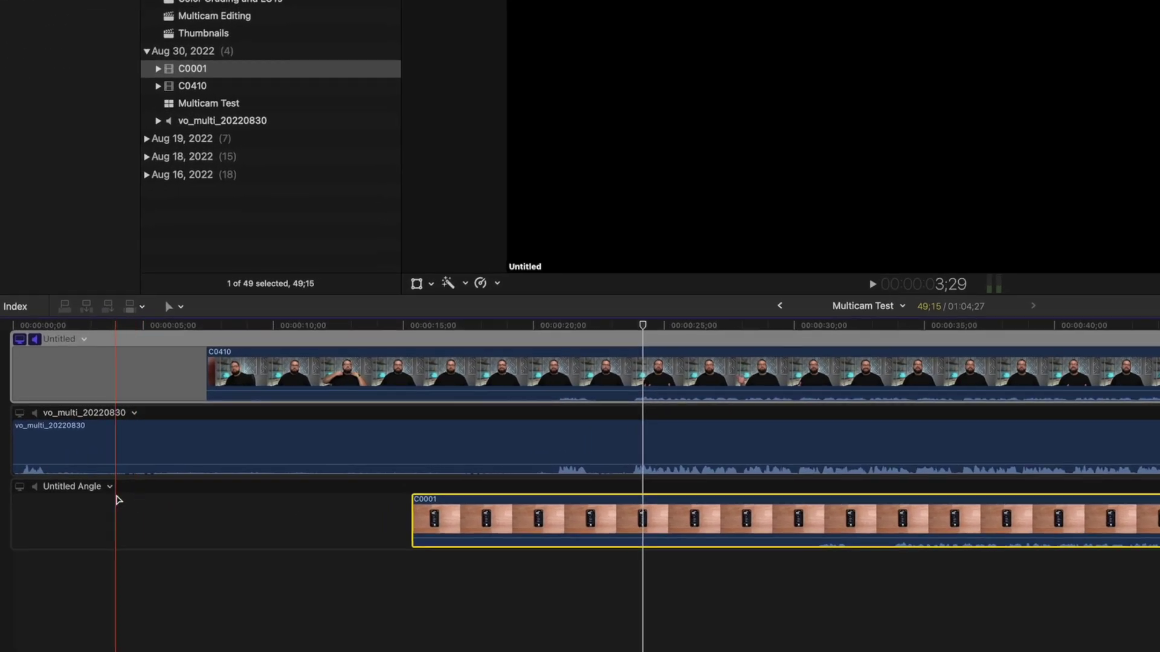
click(110, 488)
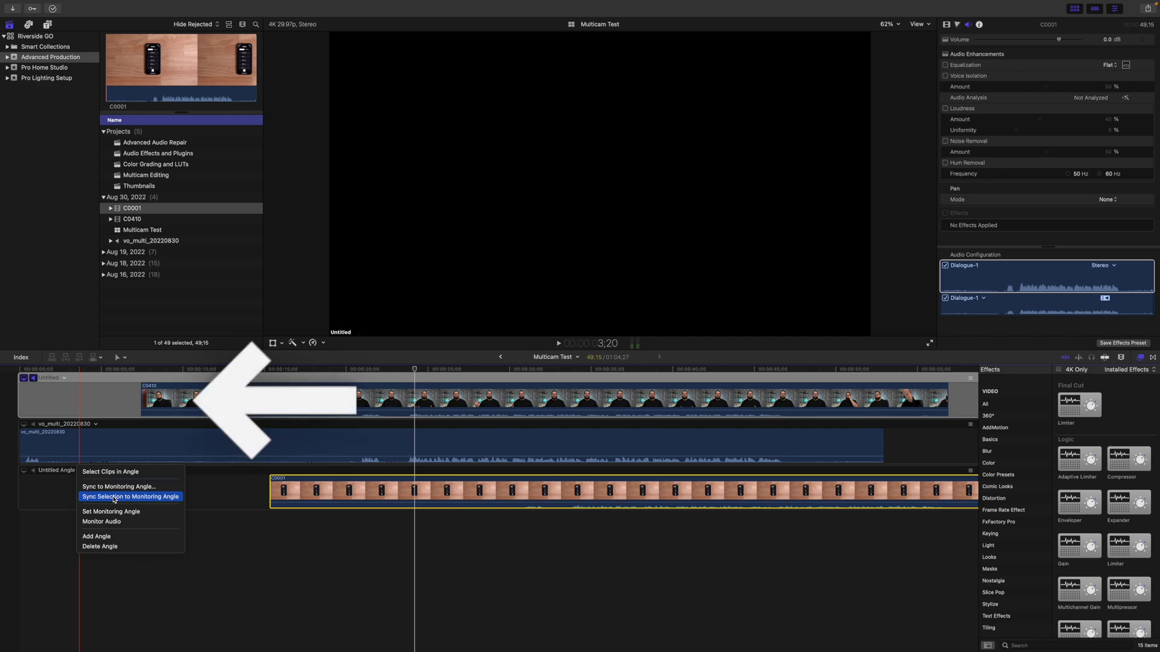
- Sync the C0001 clip to the monitoring angle, then select the C0410 clip
click(114, 497)
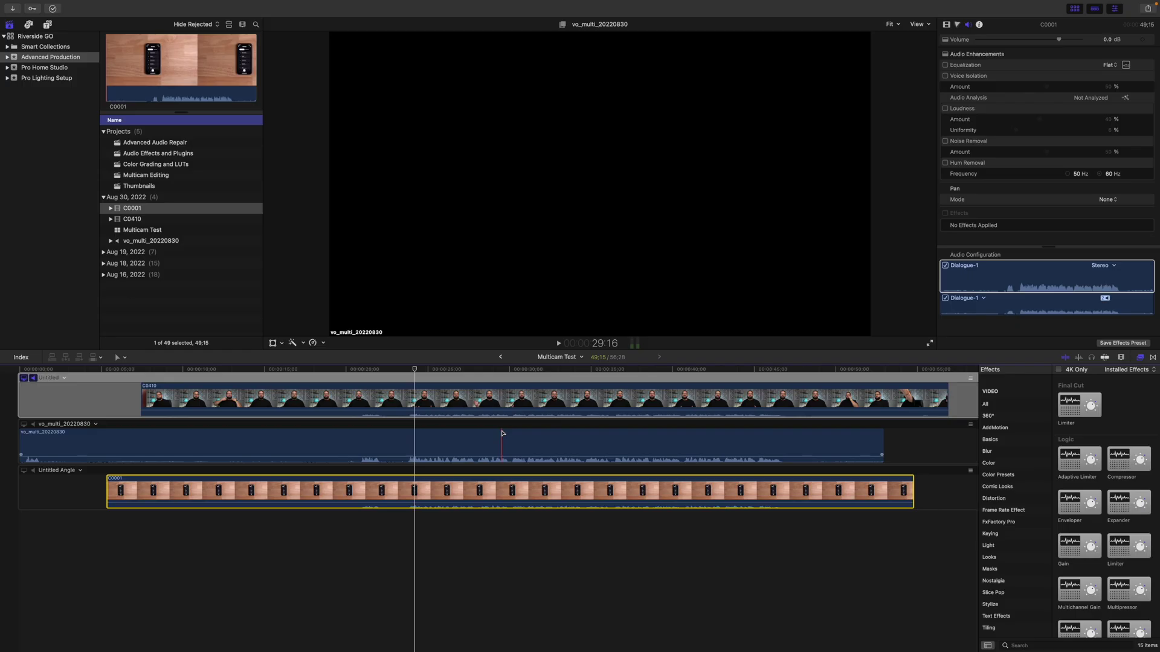
click(506, 399)
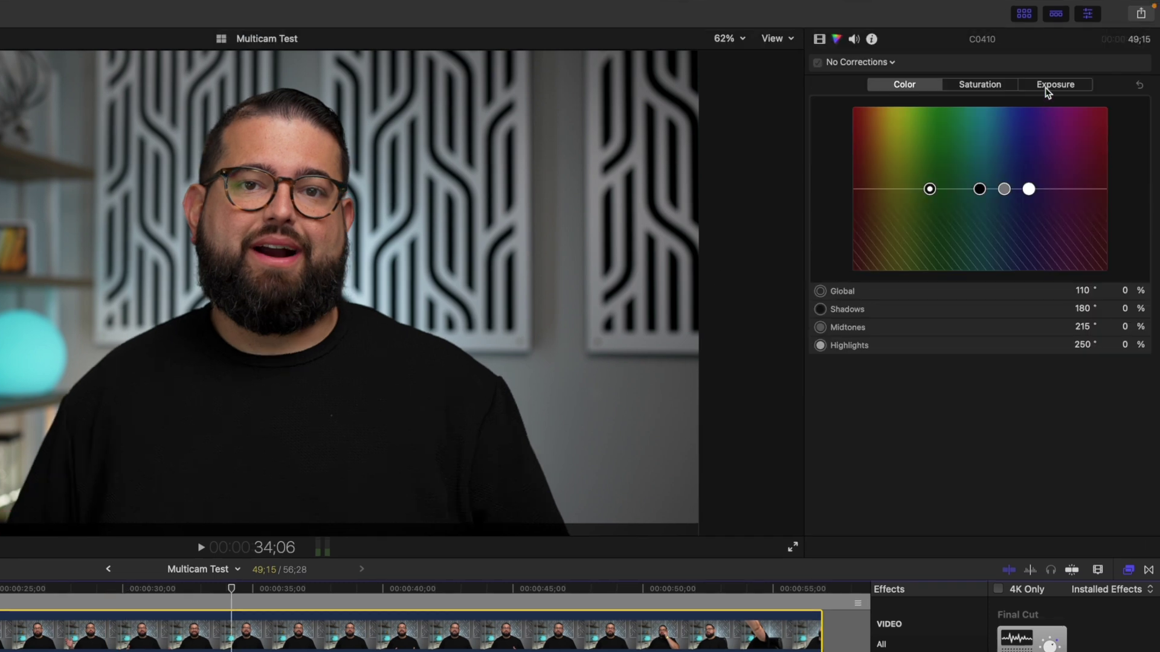
- Adjust C0410's Color Board exposure: shadows -10%, highlights slightly down, global slightly up
click(1050, 86)
drag(925, 197, 926, 199)
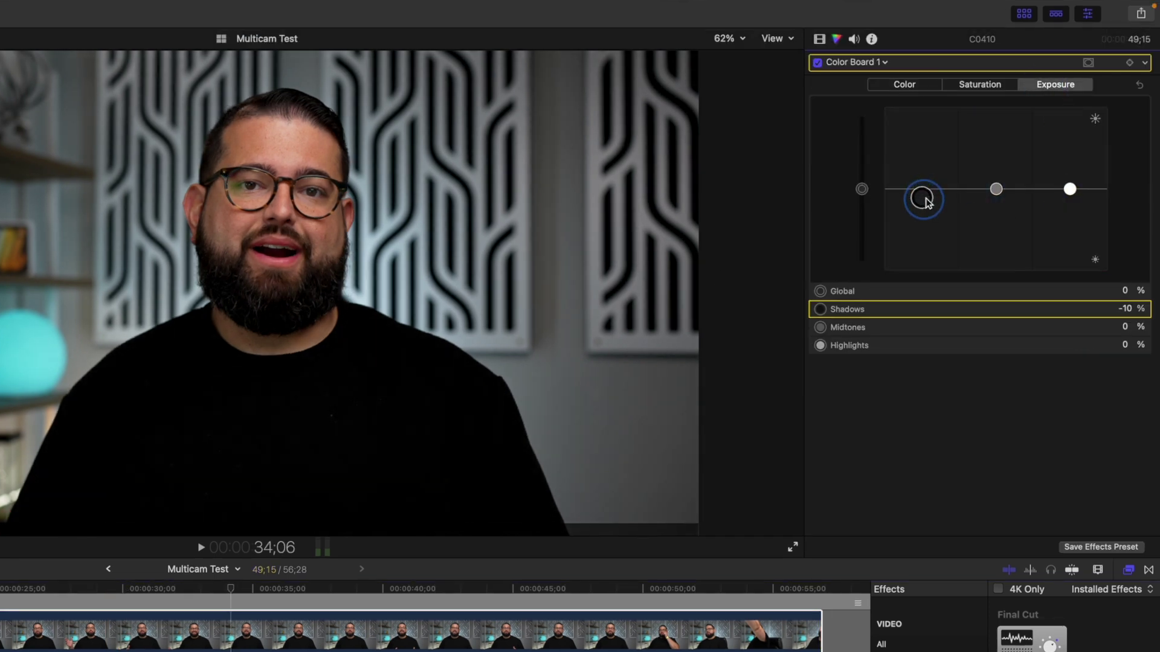
drag(1068, 196, 1068, 201)
drag(863, 191, 865, 187)
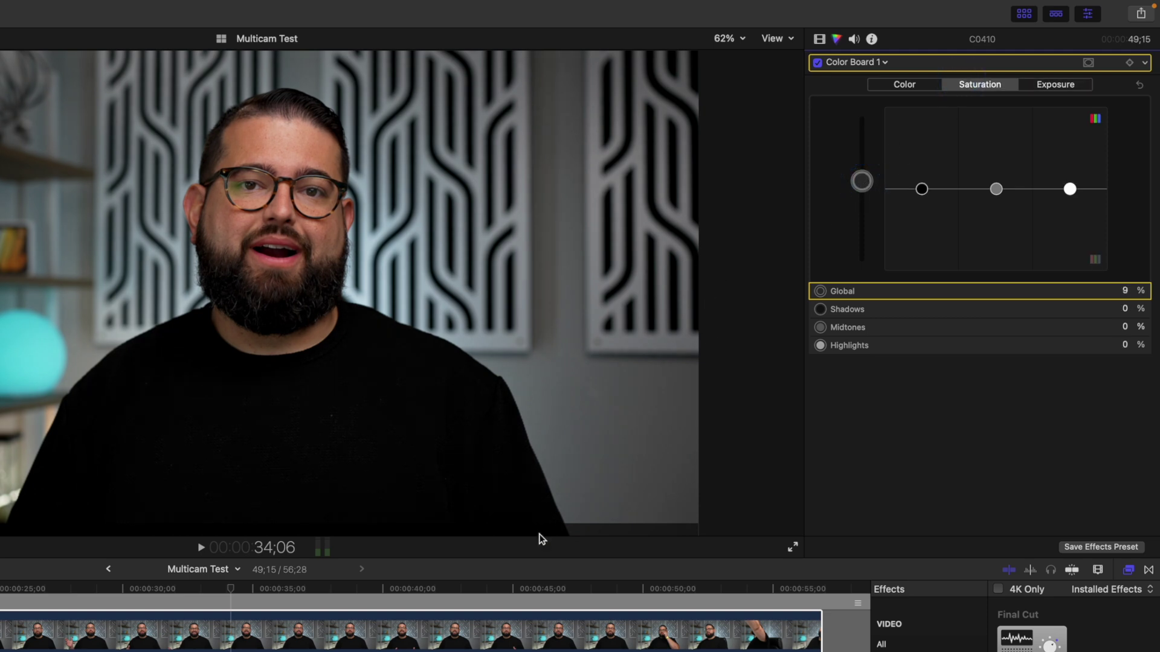
click(417, 637)
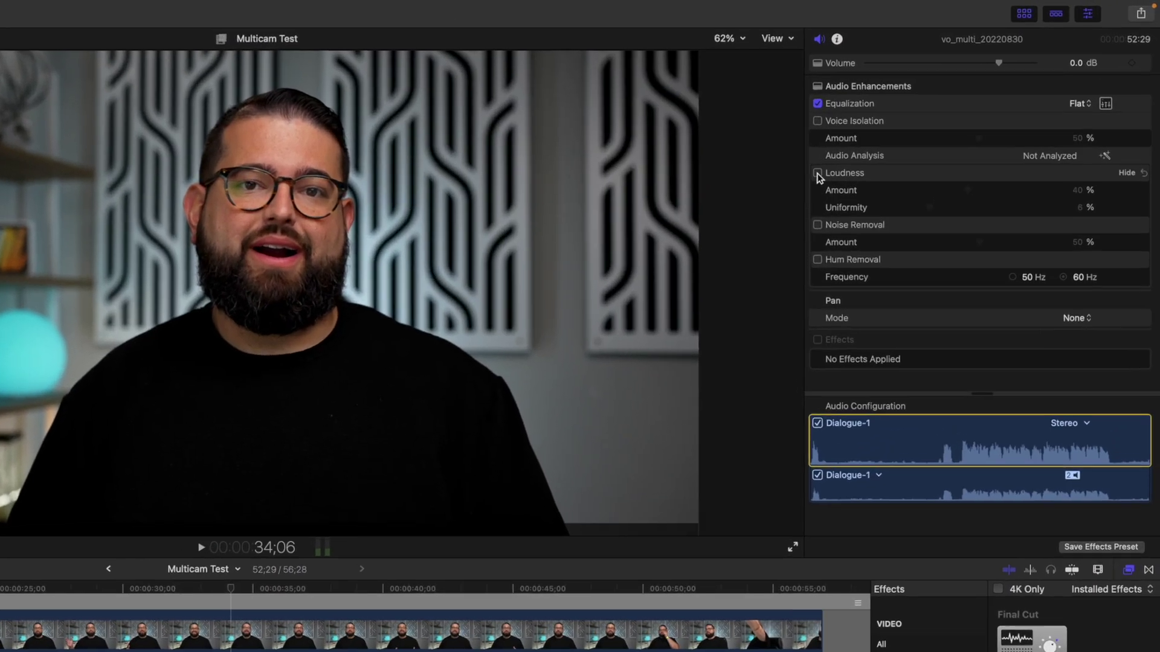
- Enable Loudness on the voiceover audio and rename the angles to A Roll and Voiceover
click(945, 109)
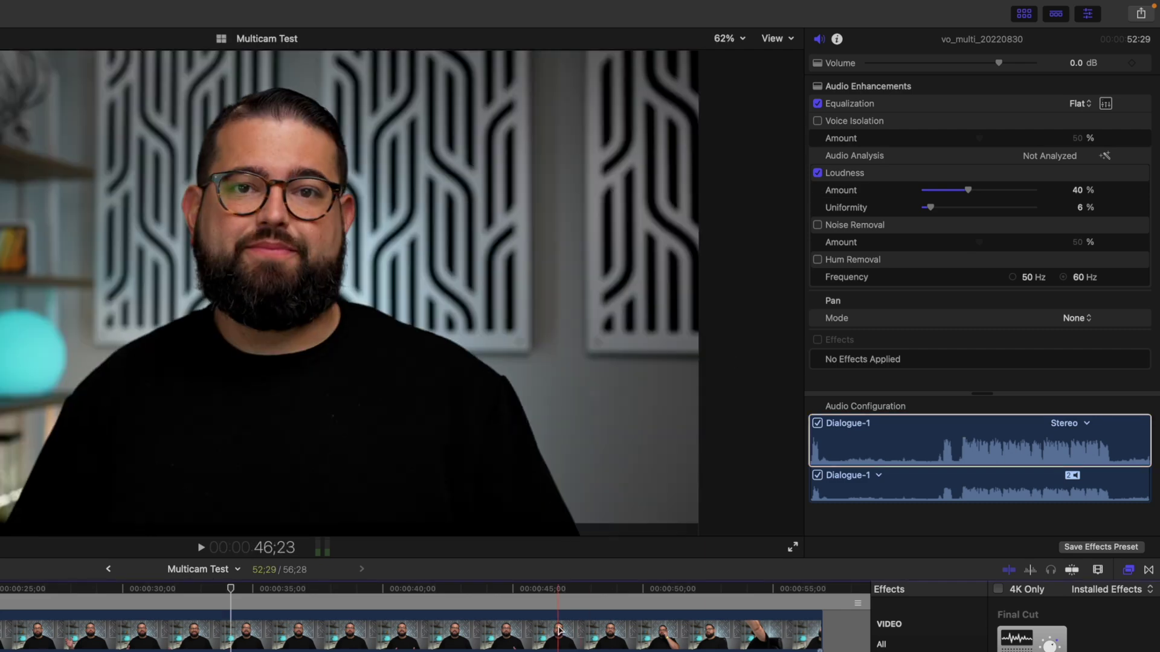
double_click(559, 631)
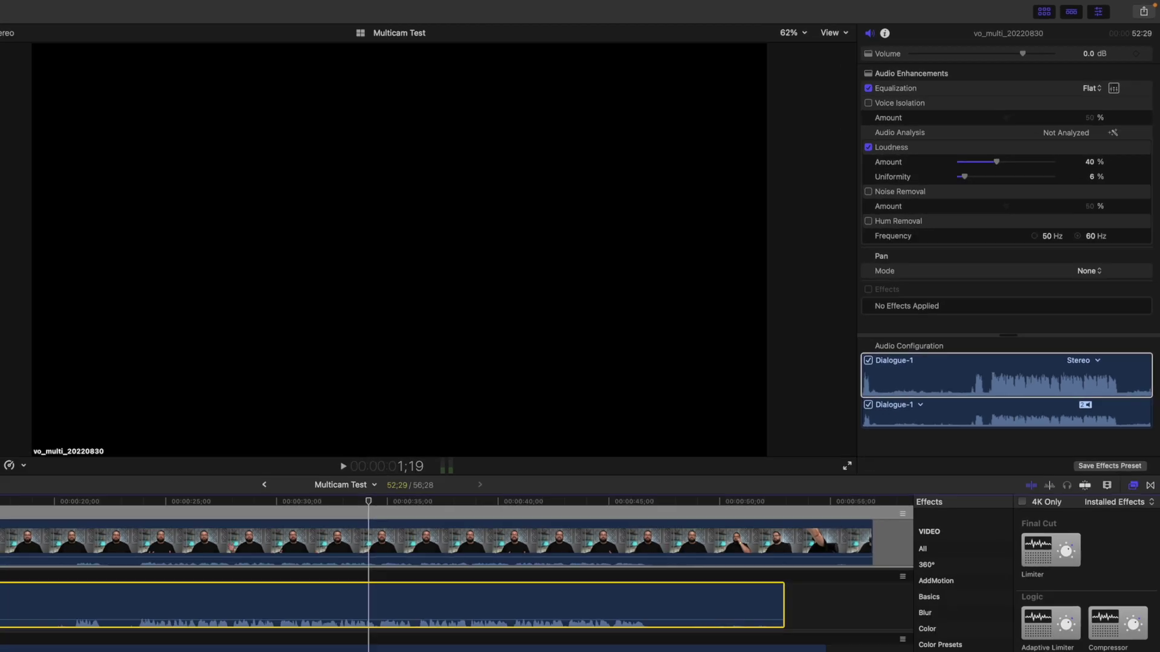
click(49, 378)
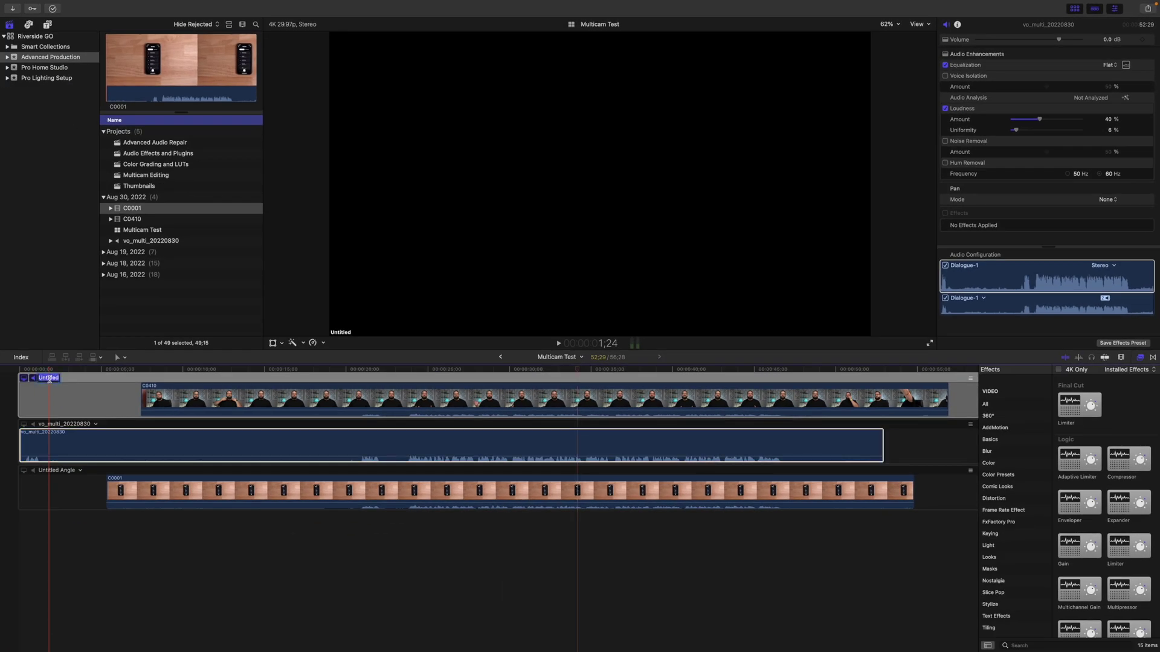
text(A Roll)
key(Return)
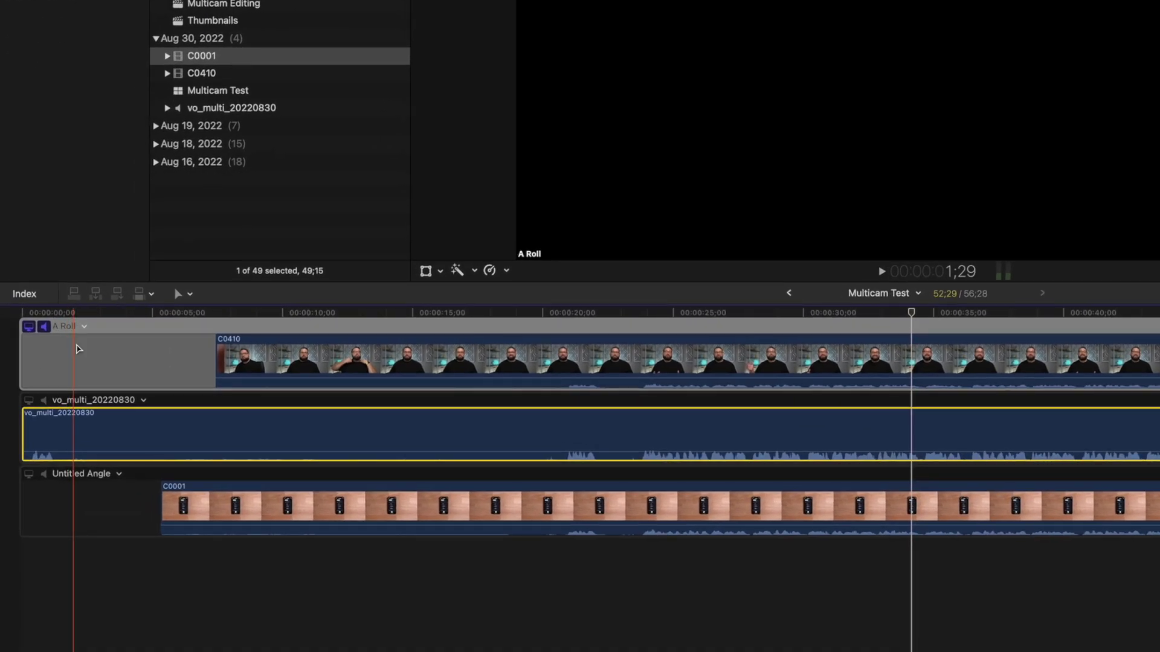
click(73, 401)
text(Voiceo)
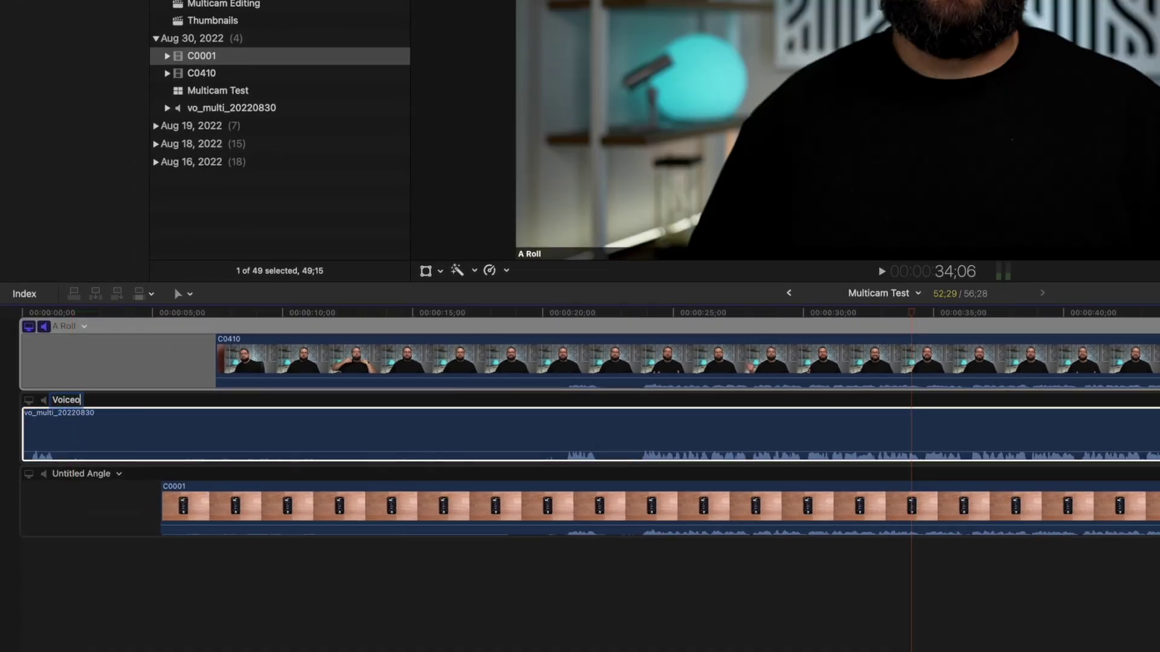
text(ver)
key(Return)
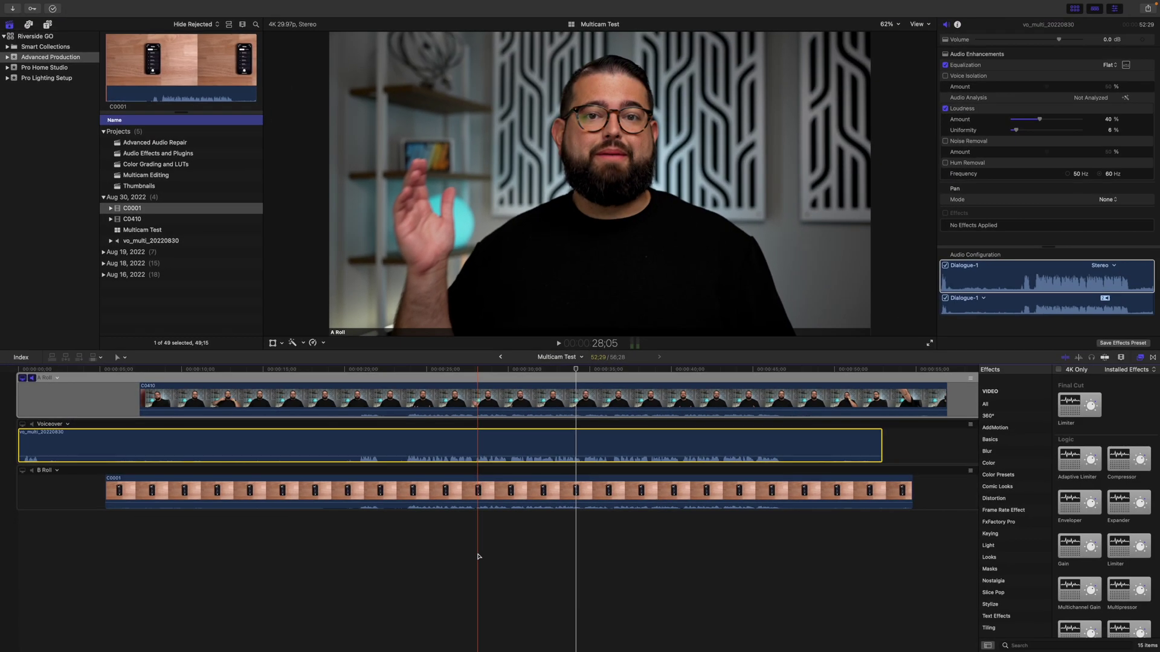
- Open the Multicam Editing project and place Multicam Test at the start of its timeline
double_click(143, 176)
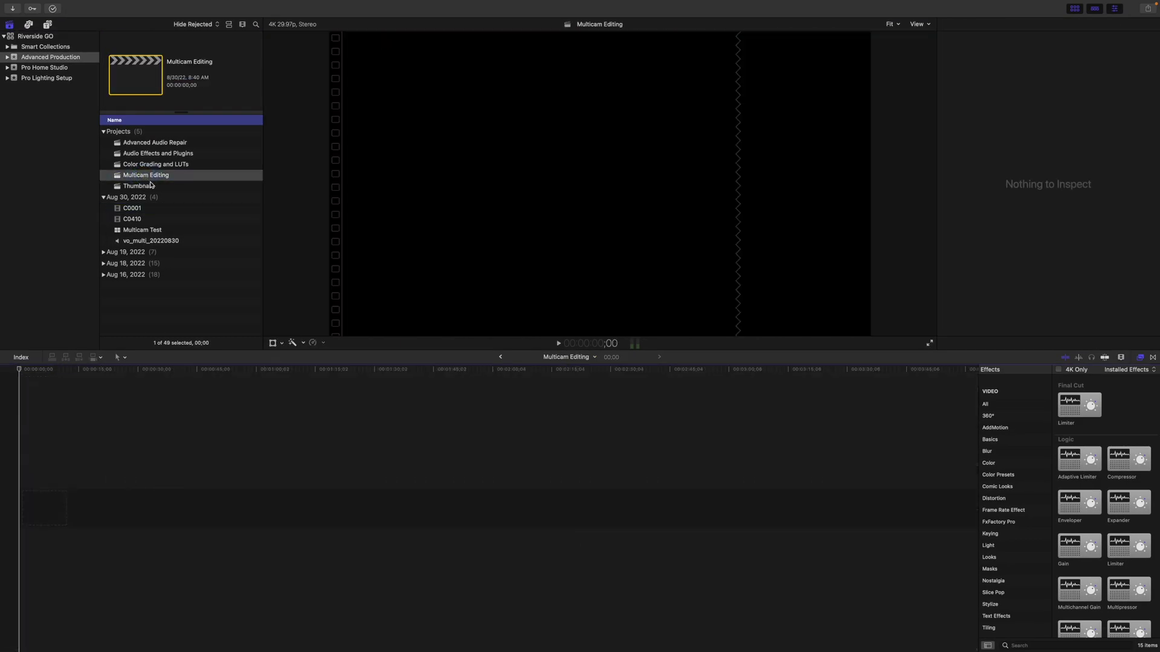
click(181, 232)
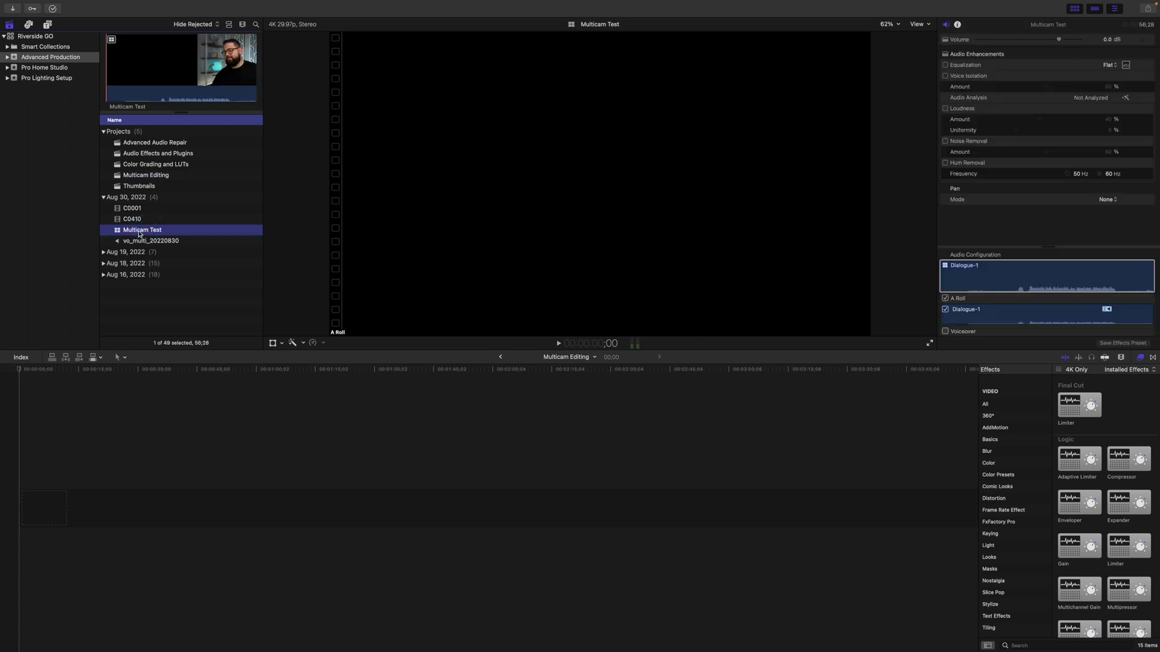
drag(186, 252, 258, 483)
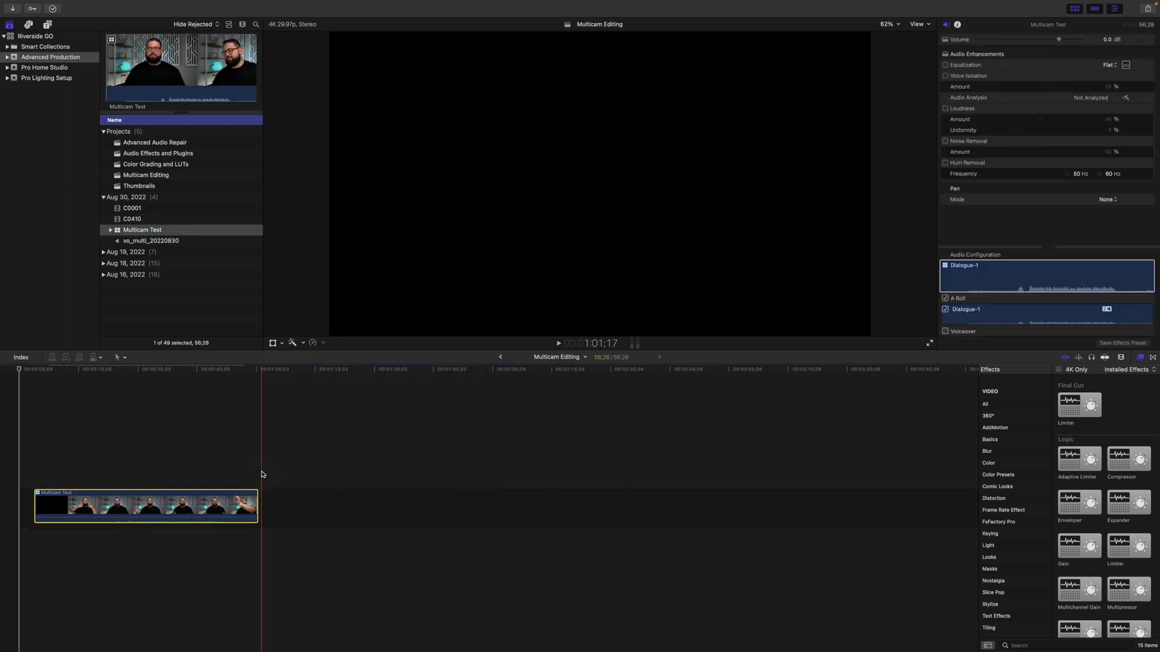
click(157, 469)
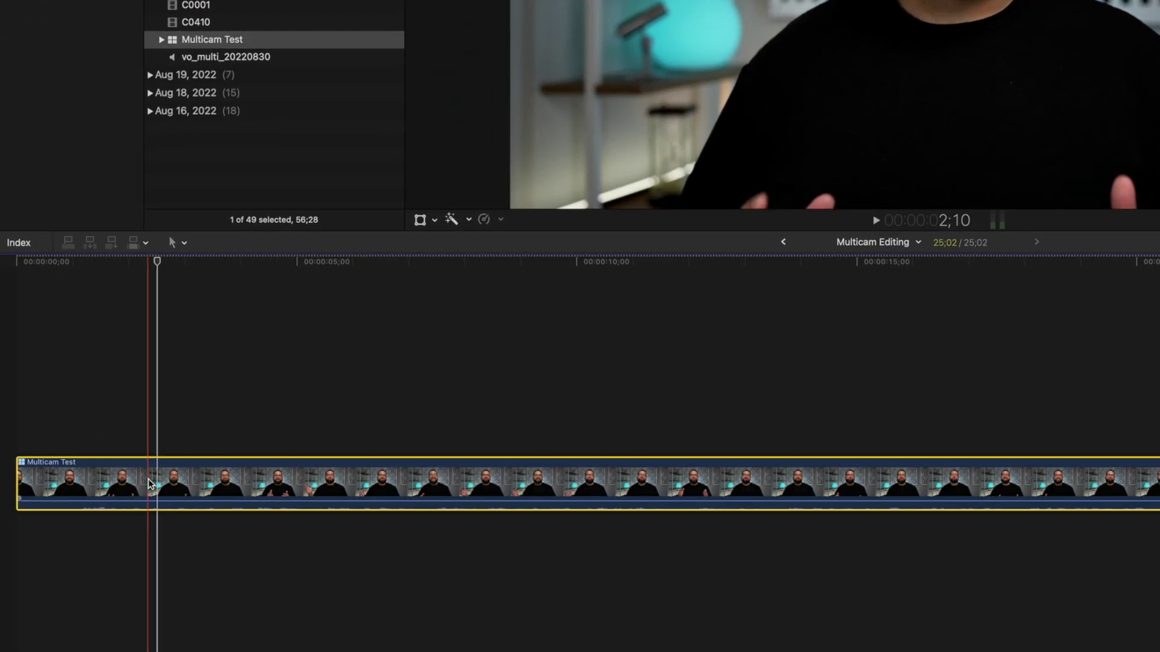
- Set Voiceover as the Multicam Test clip's active audio angle
right_click(147, 478)
mouse_move(226, 370)
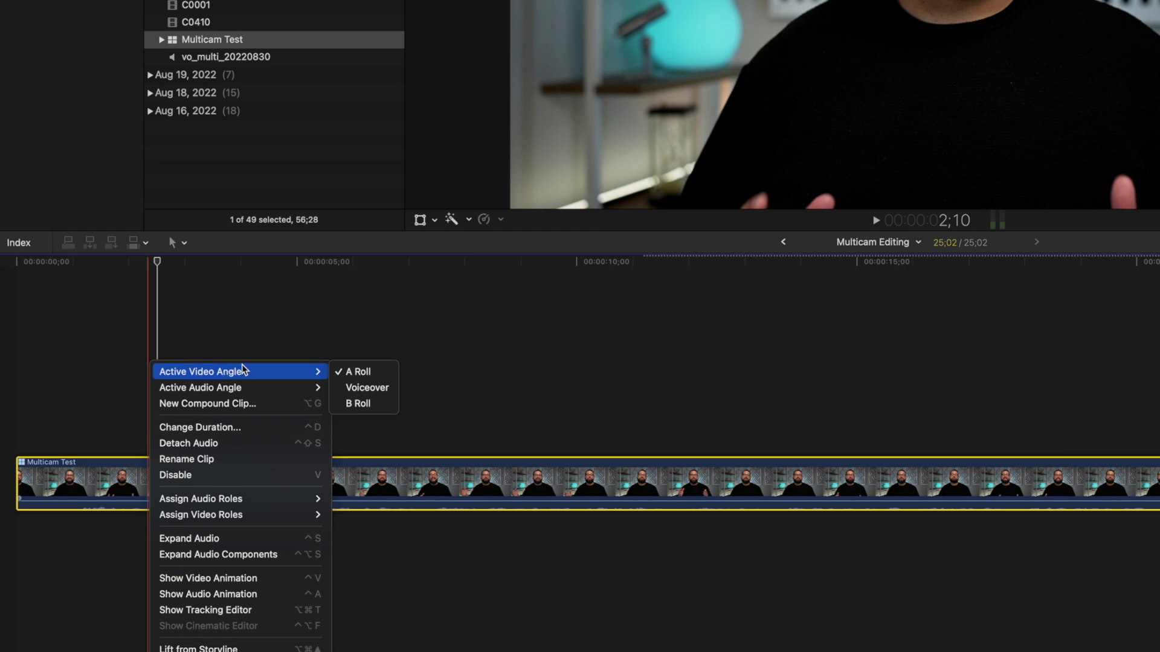
mouse_move(289, 393)
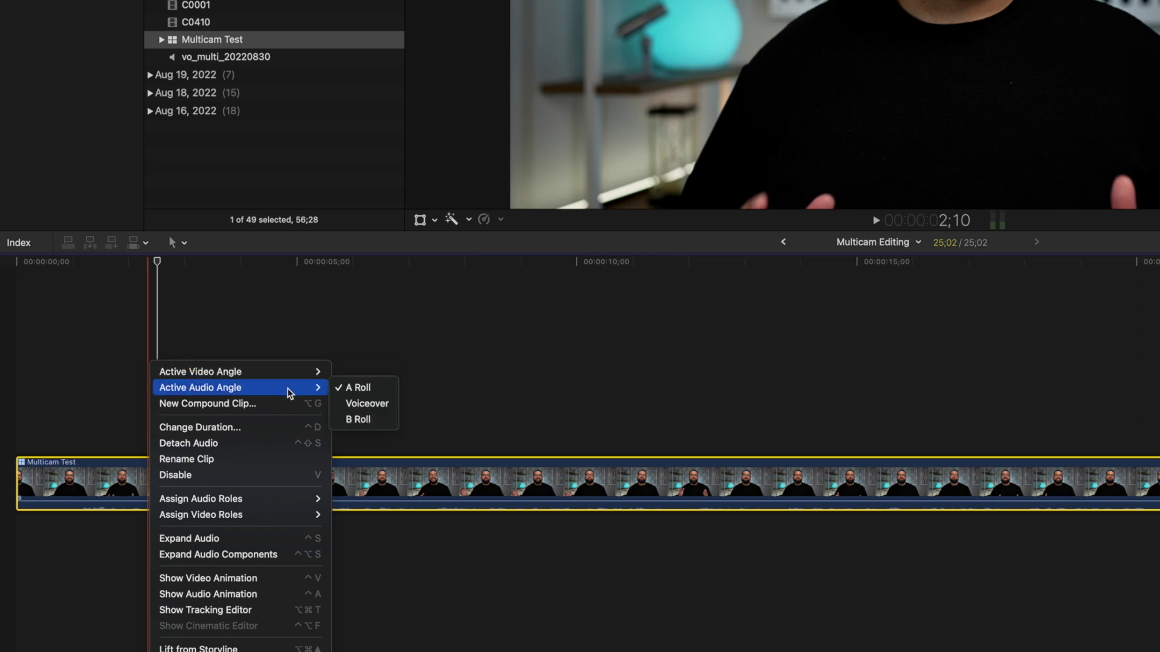
click(351, 403)
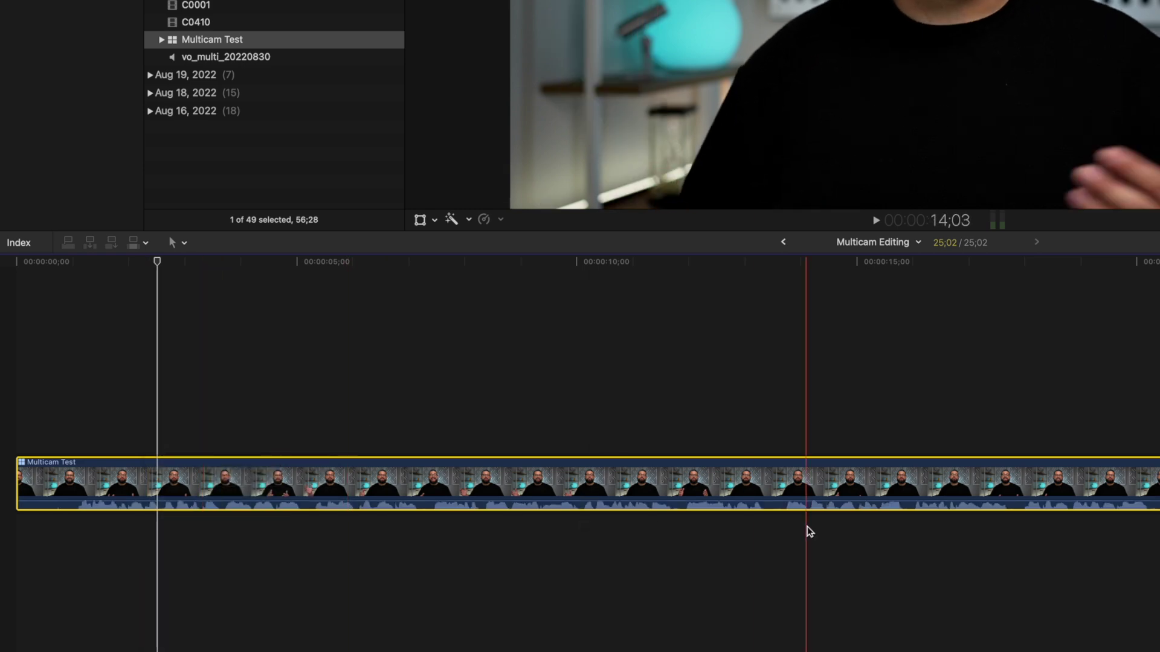
click(79, 381)
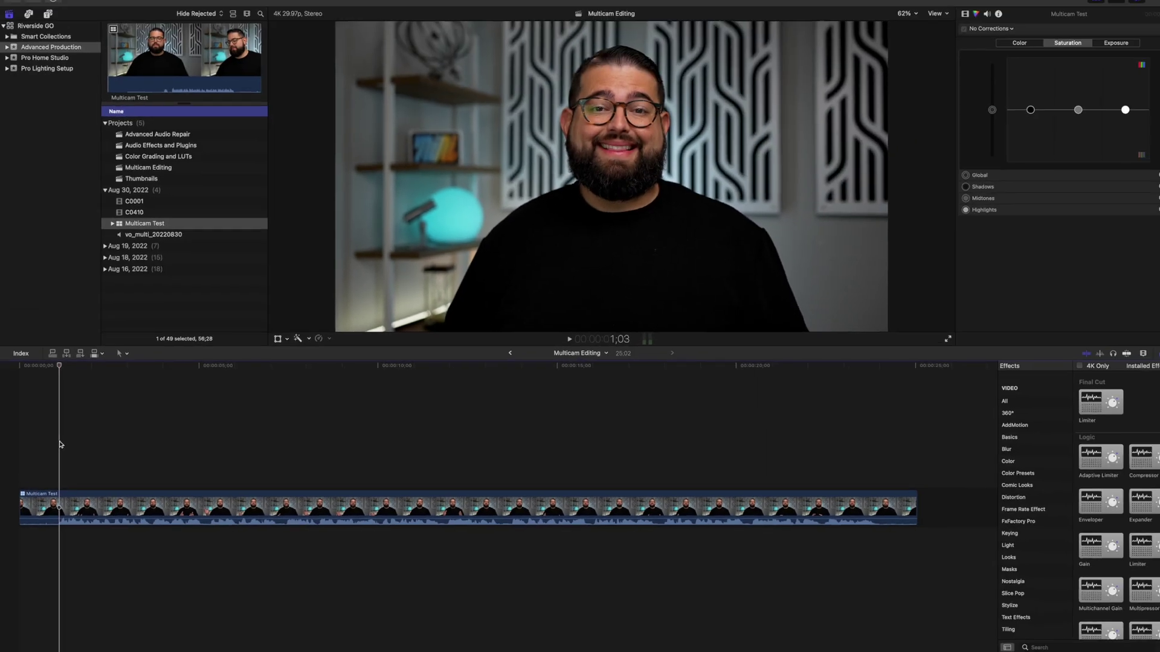
- Blade the multicam clip at about five seconds and switch the second part to B Roll
click(269, 308)
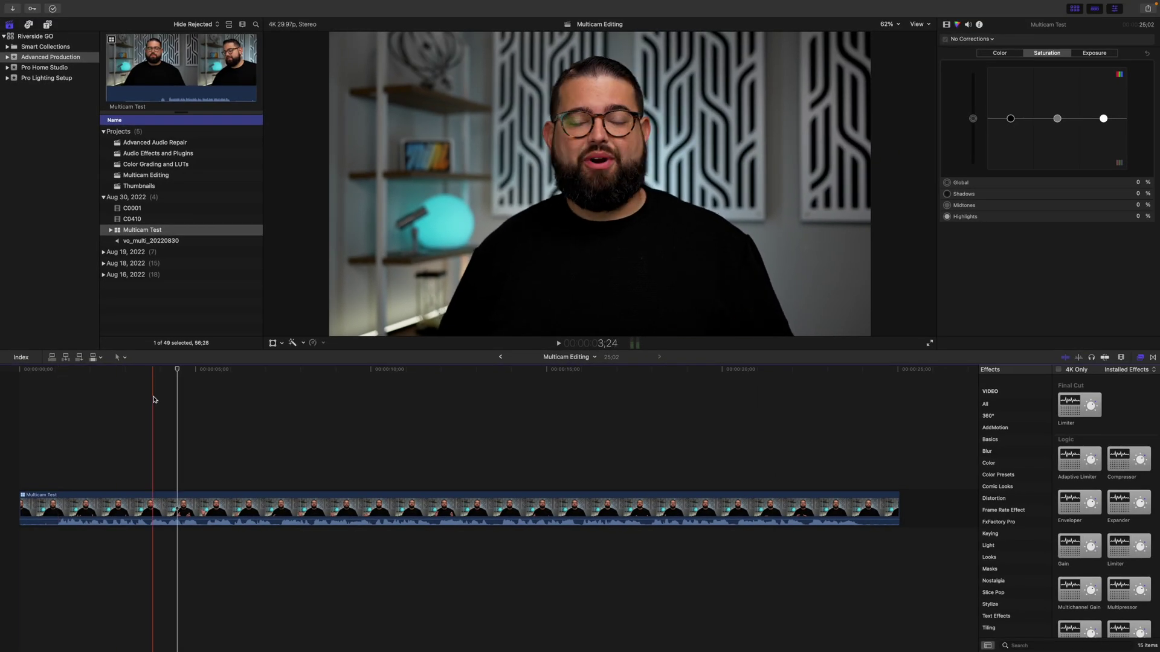
click(195, 369)
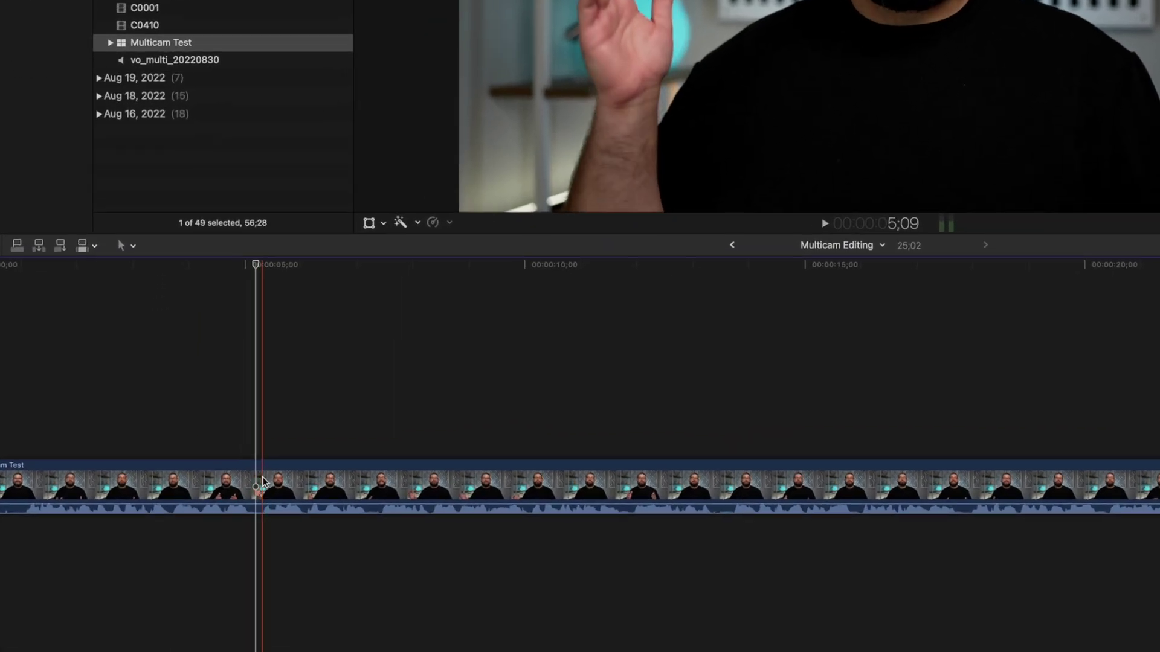
key(b)
click(256, 487)
key(a)
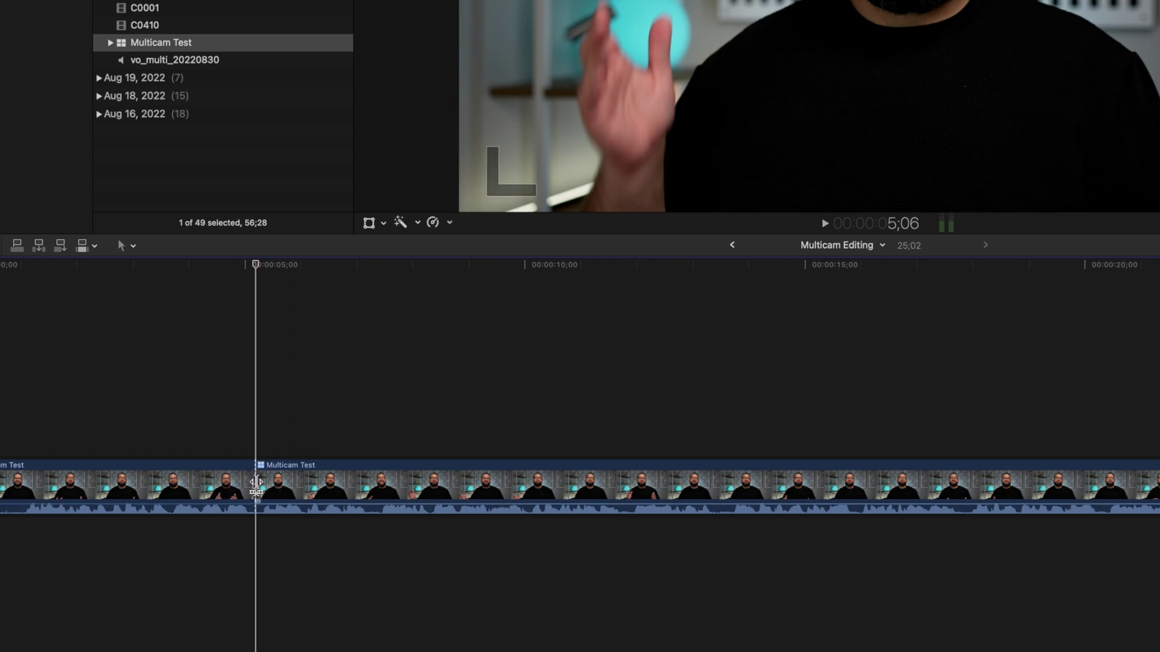
right_click(281, 484)
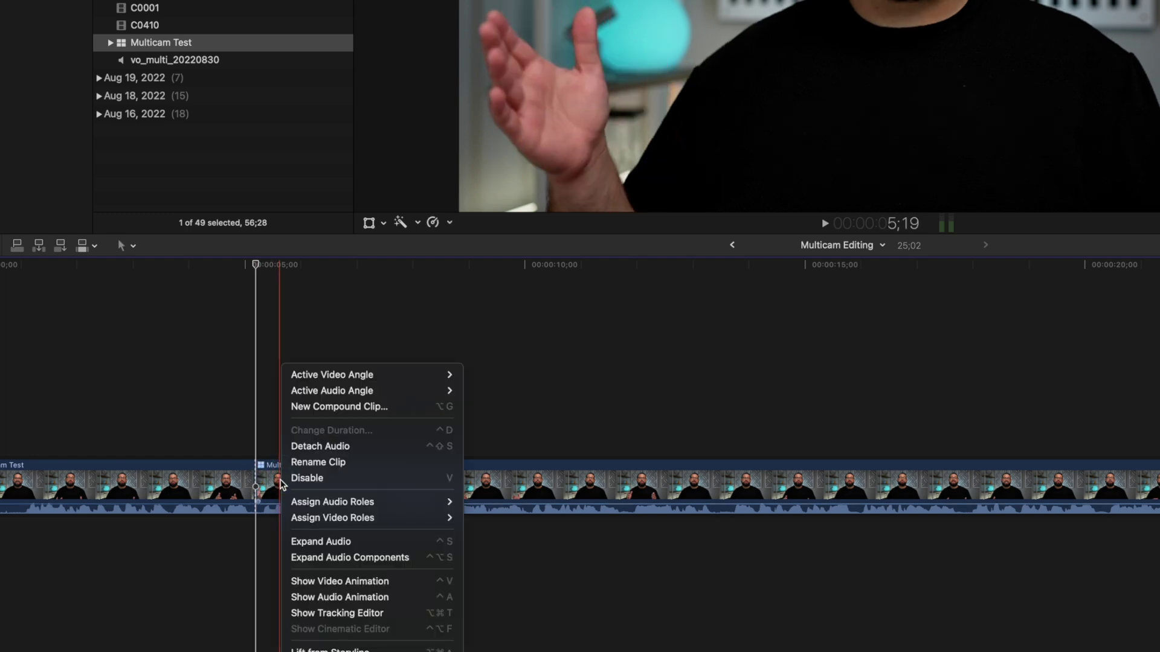
mouse_move(337, 375)
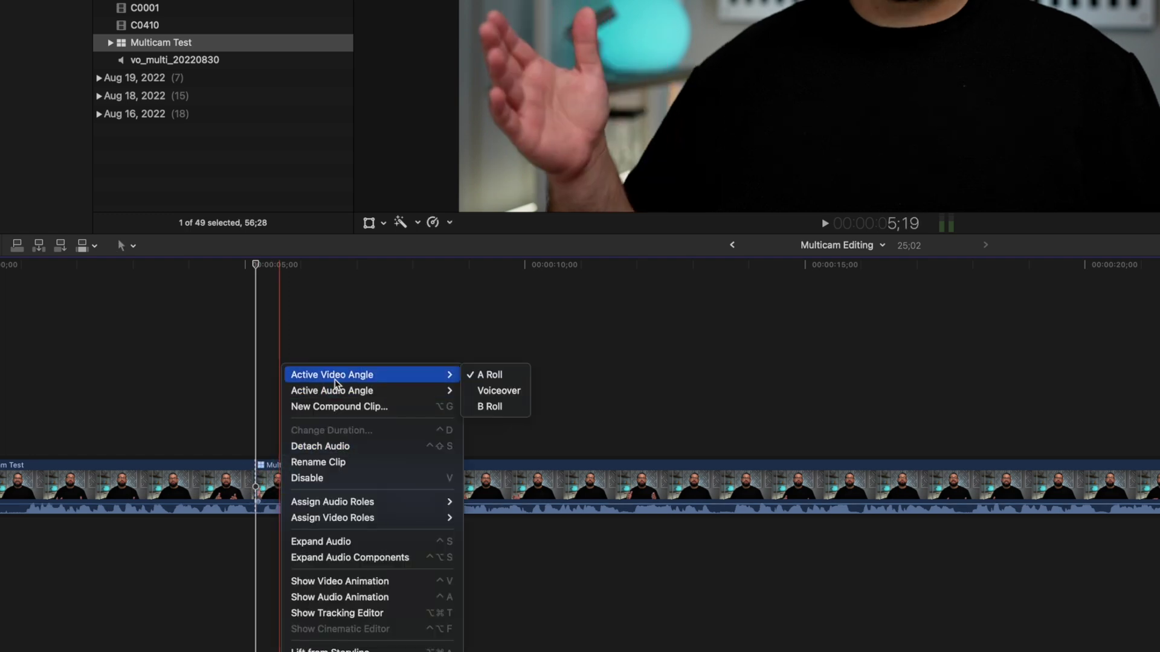
click(499, 408)
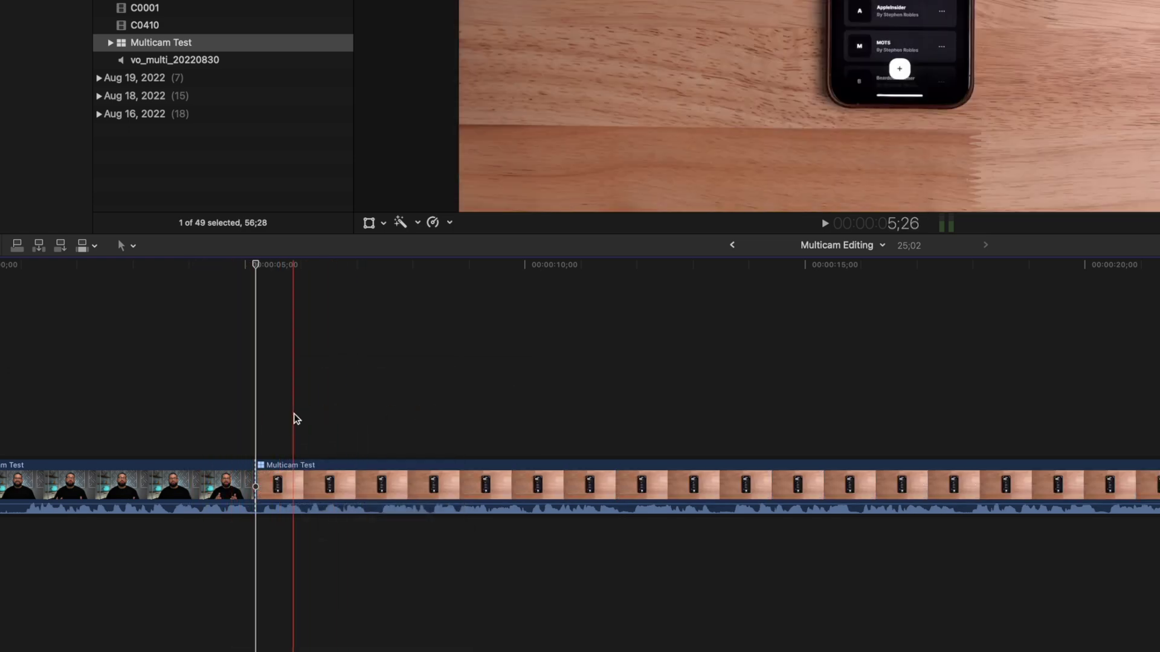
- Play back the edit from just before the cut
click(215, 420)
key(space)
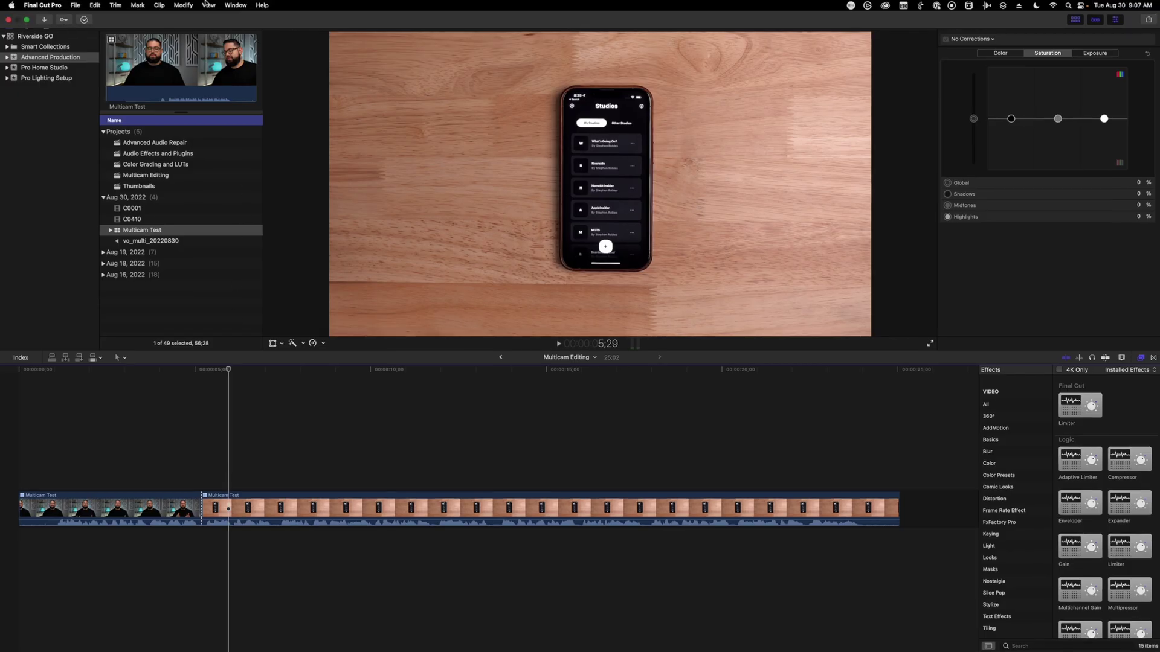
click(207, 4)
- Show the camera angles in the viewer and hide the Libraries sidebar
mouse_move(211, 63)
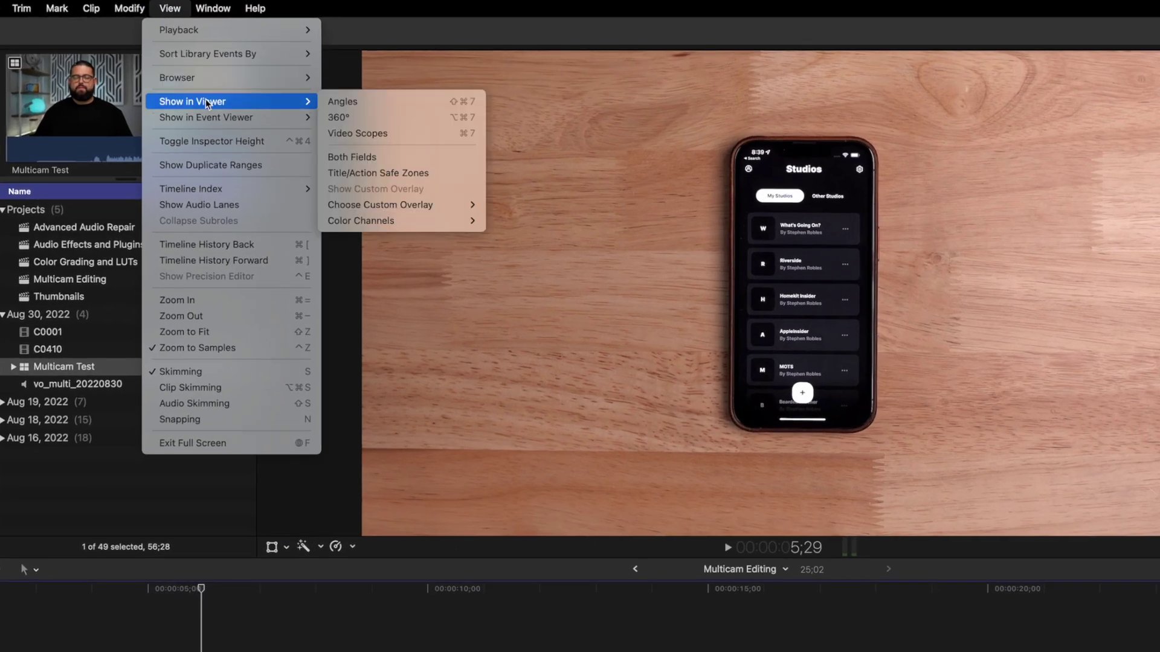
click(362, 104)
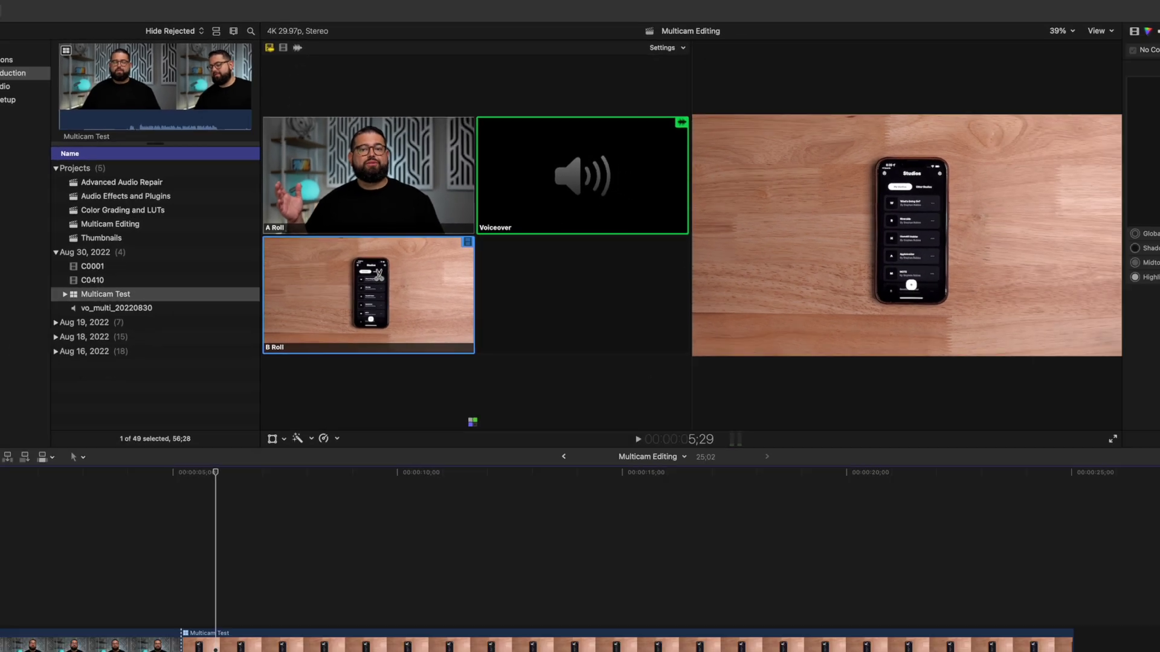
key(ctrl+super+1)
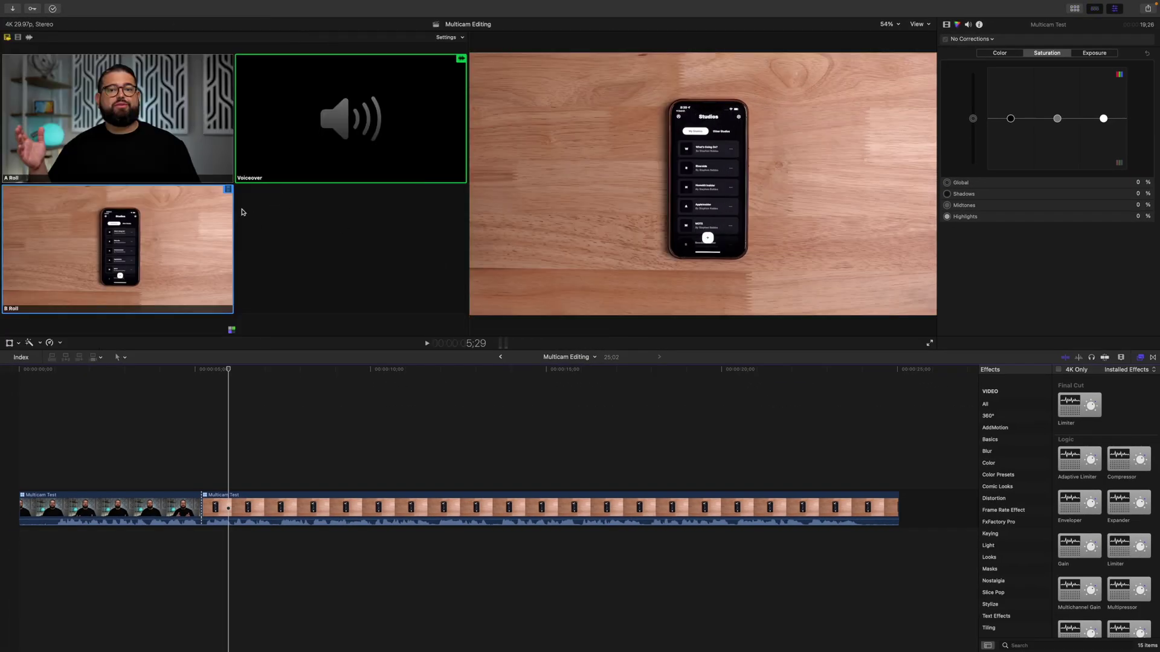
- At about five seconds, make A Roll the active angle and set switching to video only
drag(228, 370, 203, 378)
click(137, 88)
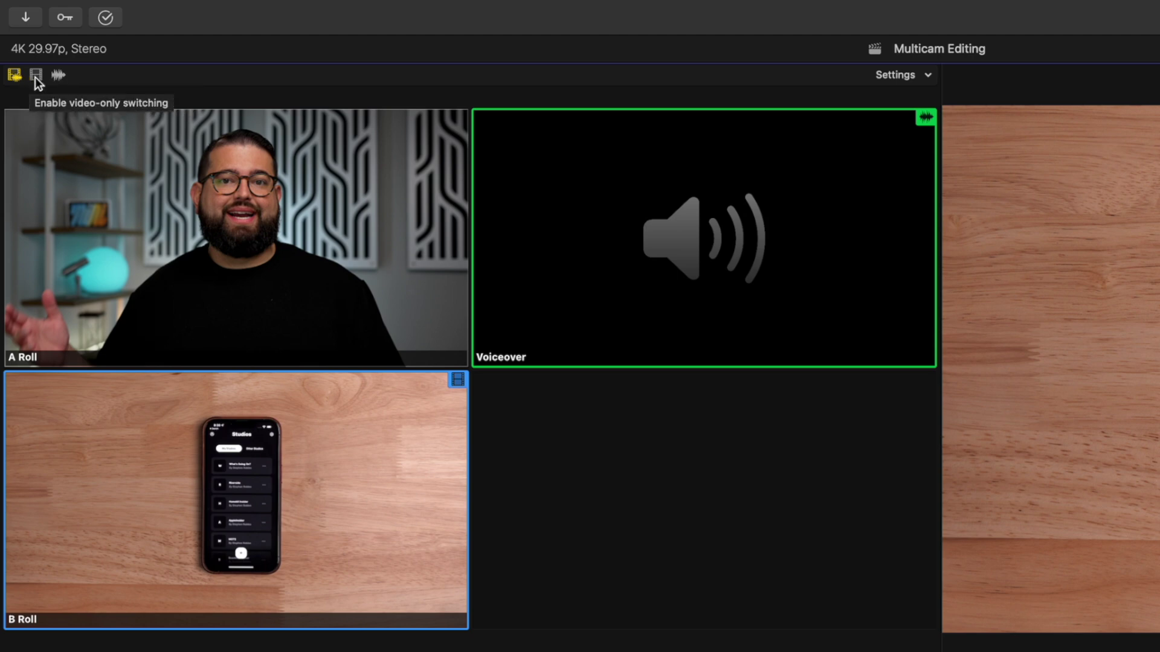
click(36, 75)
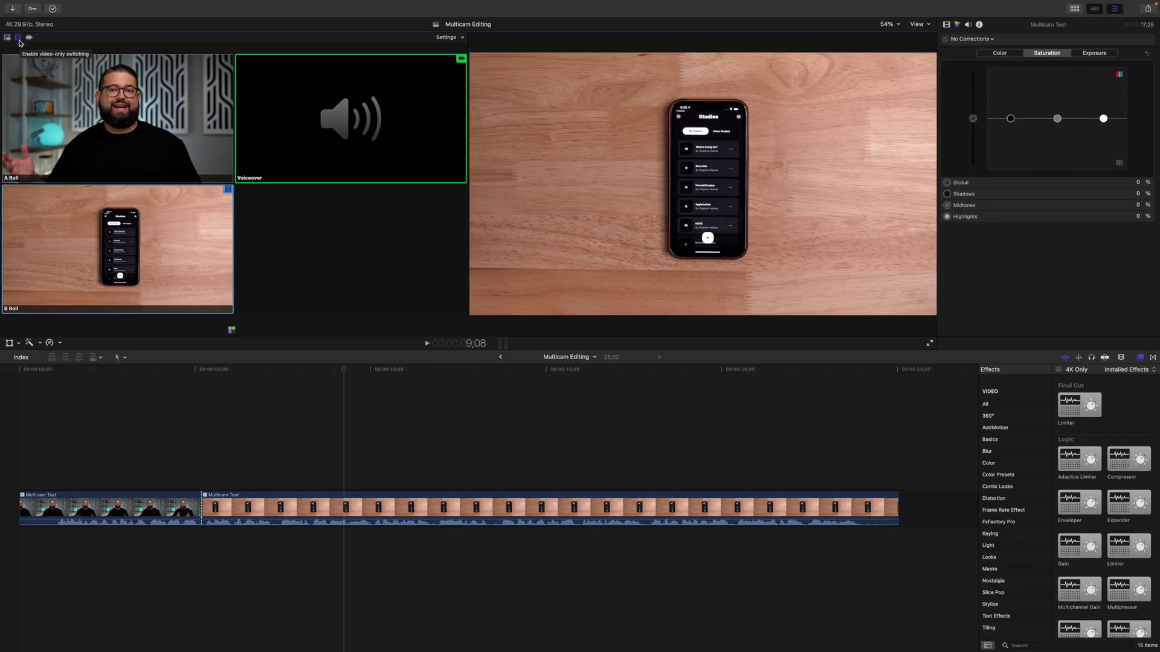
- From five seconds, cut live to A Roll, B Roll, then A Roll again, and stop playback
click(202, 384)
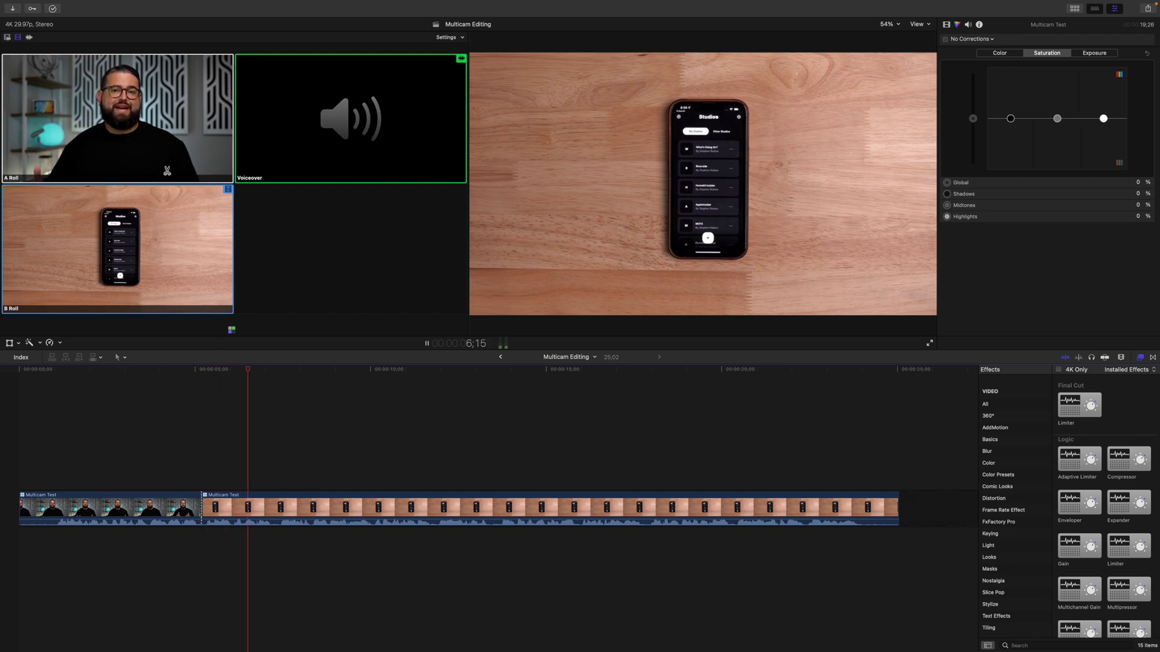
click(139, 128)
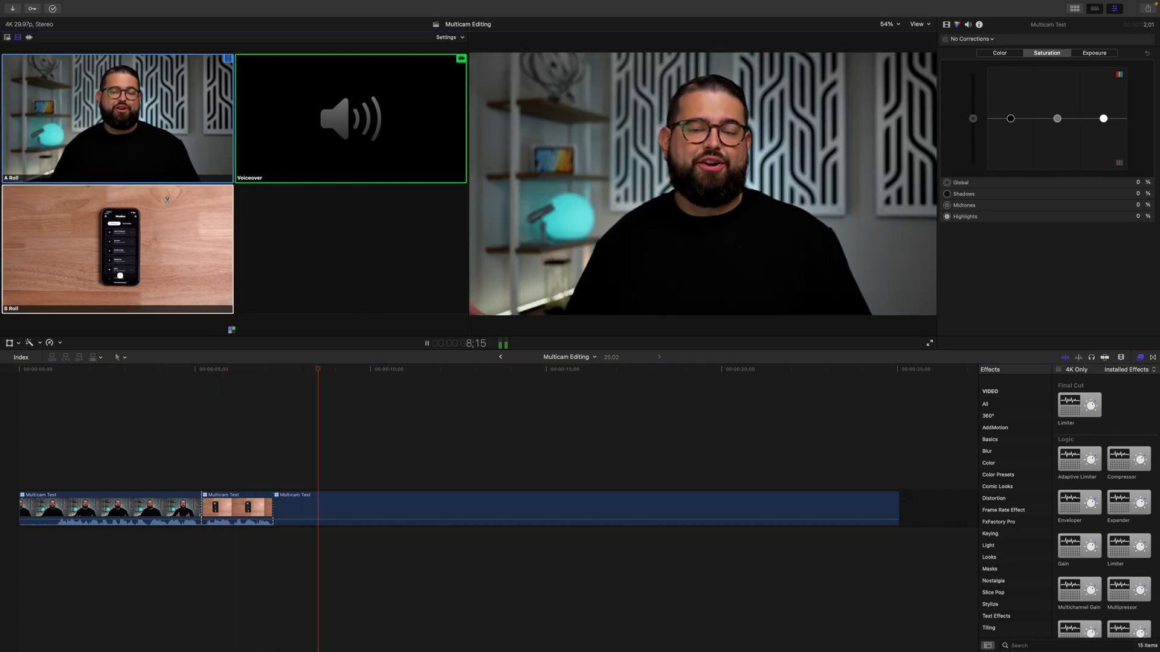
click(157, 255)
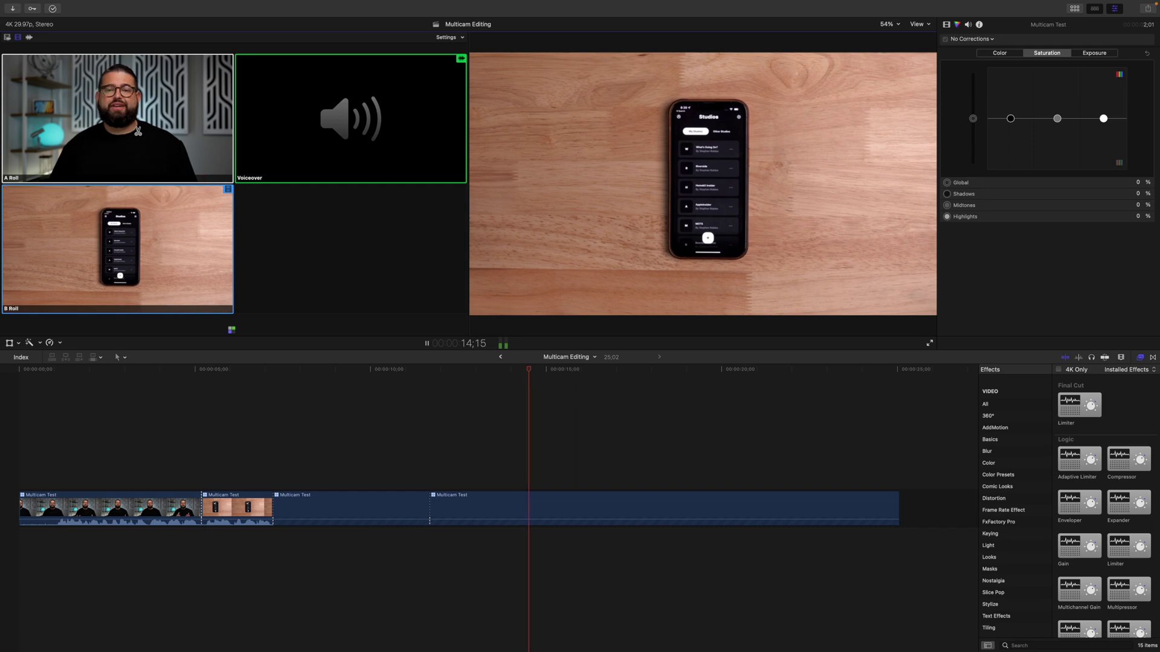
click(137, 131)
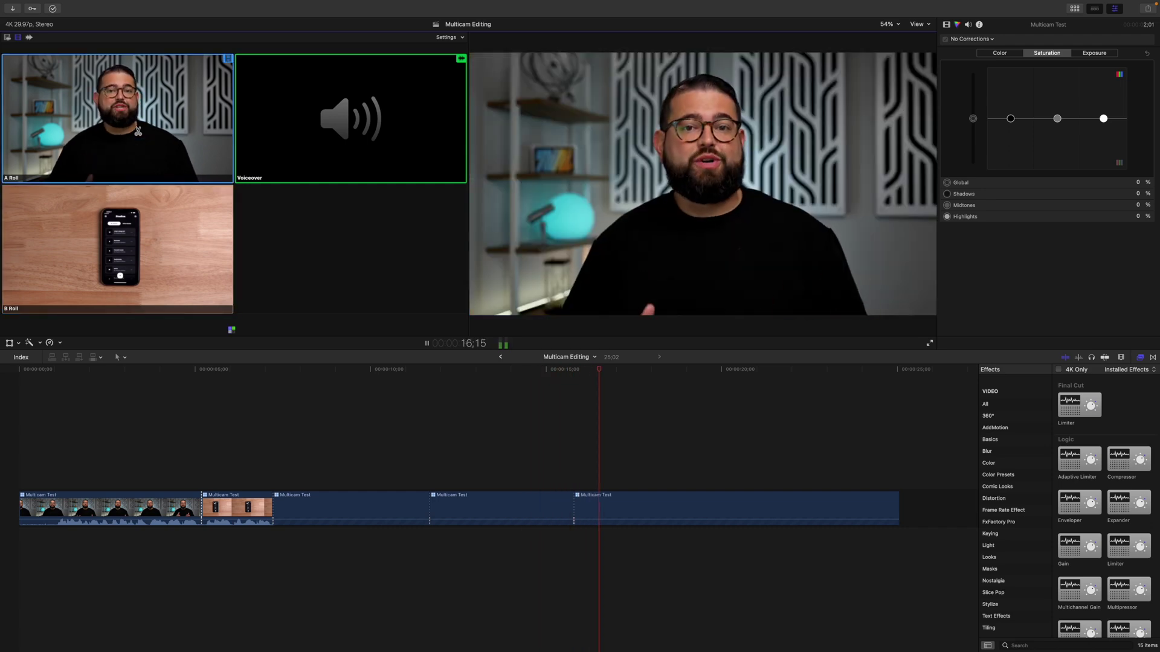
key(space)
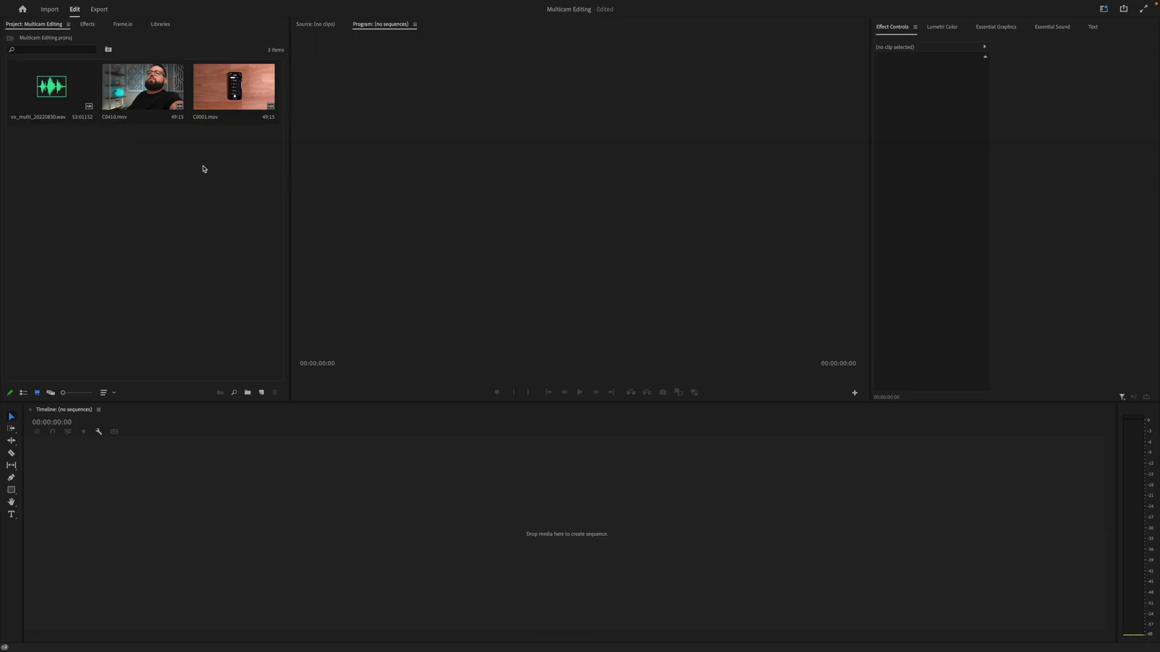
- Combine the three clips into the Multicam Test multi-camera source sequence and select it
drag(244, 153, 63, 101)
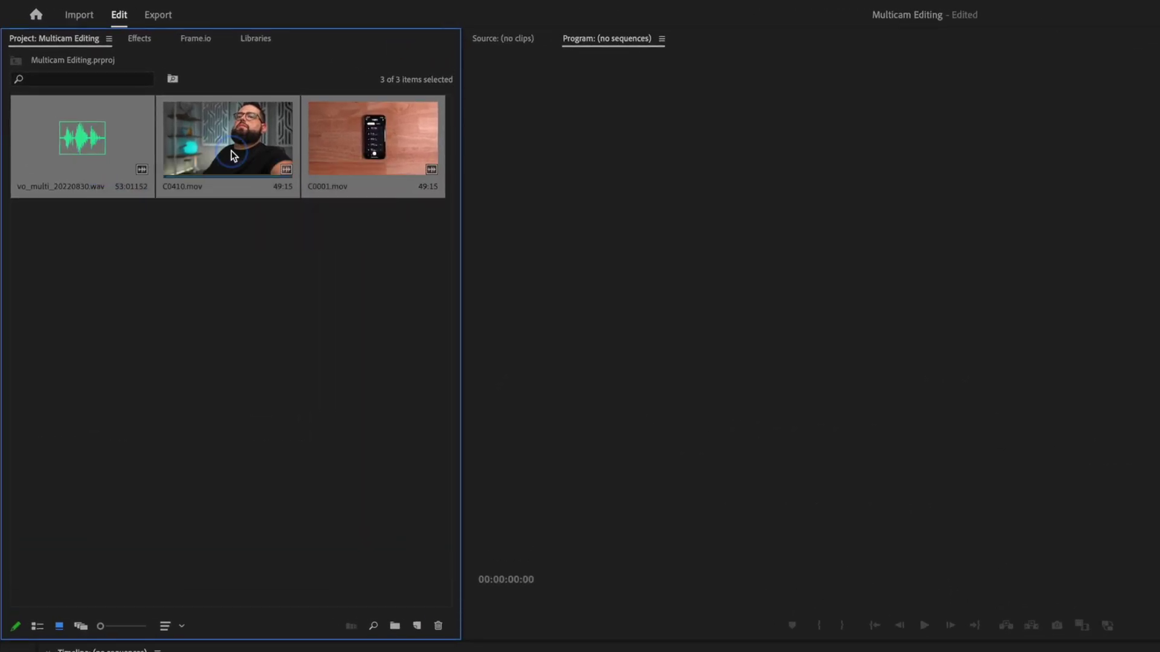
right_click(233, 156)
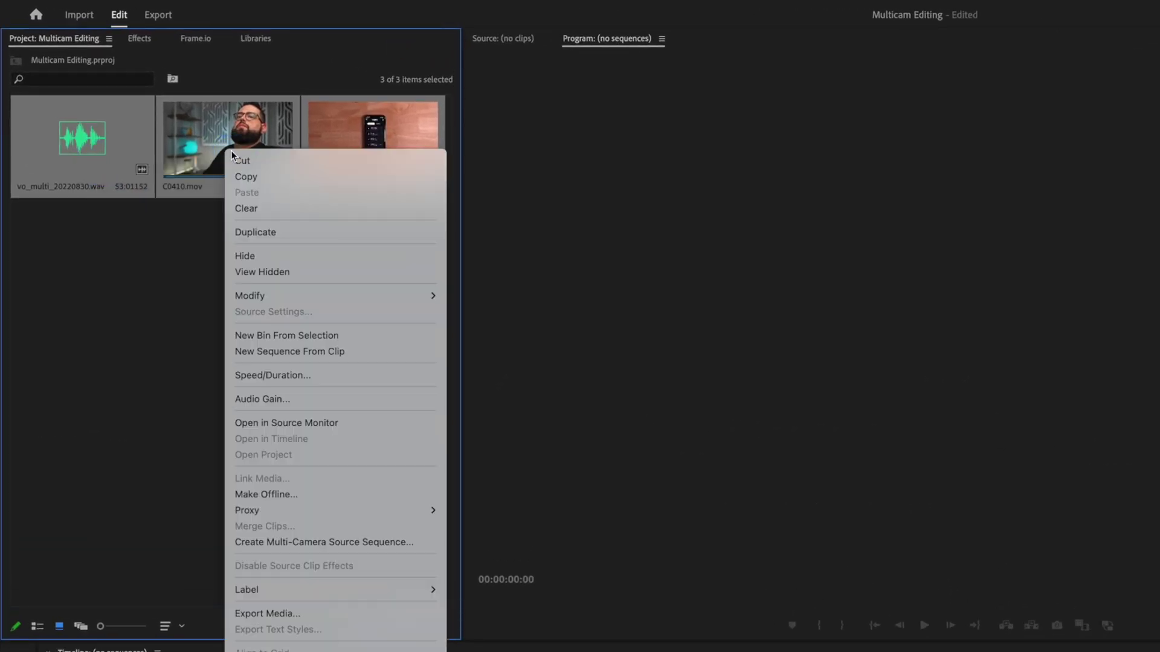
click(343, 542)
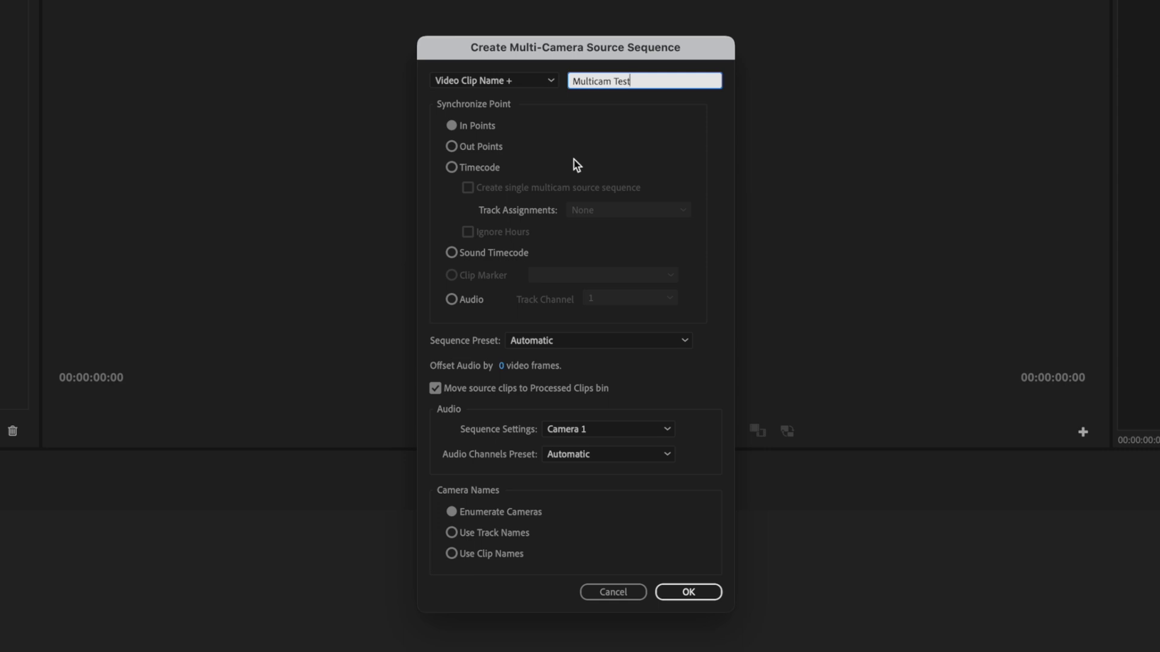
click(689, 593)
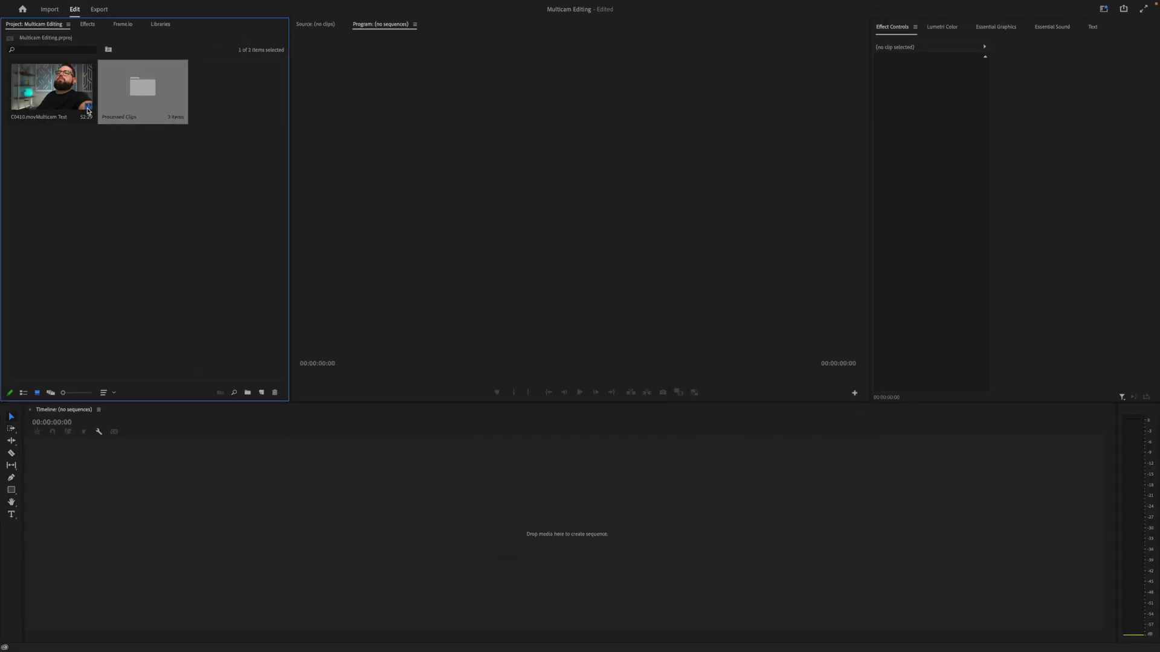
click(44, 101)
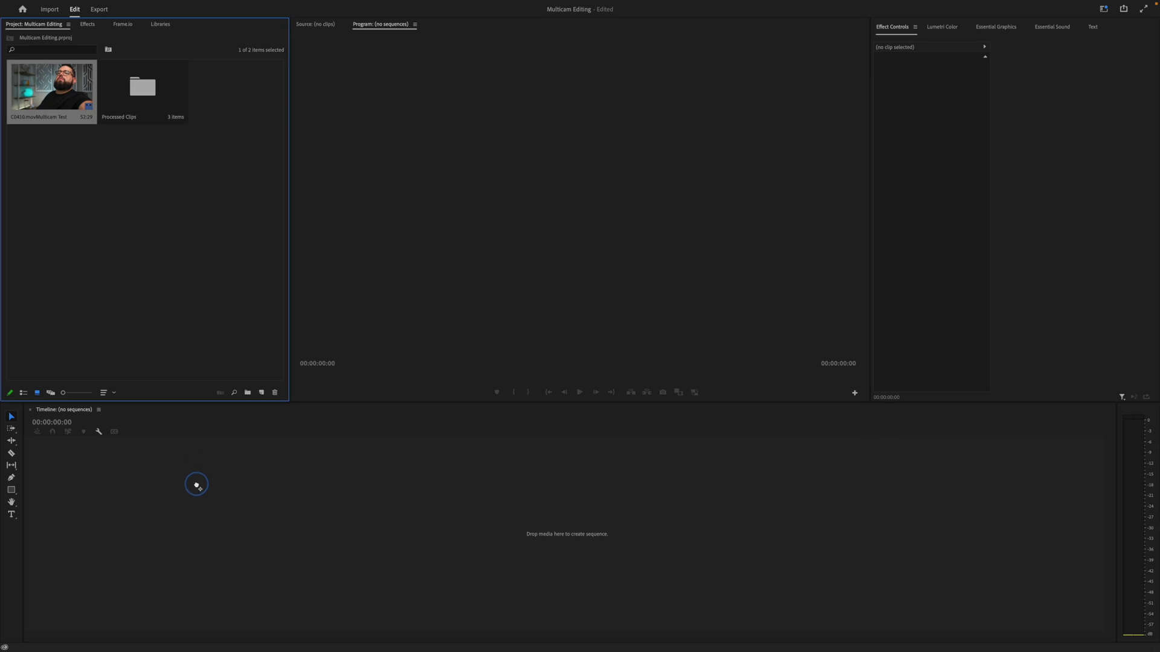
- Create a sequence from the C0410 multicam clip and cut it at about 33 seconds
drag(196, 485, 198, 487)
click(414, 432)
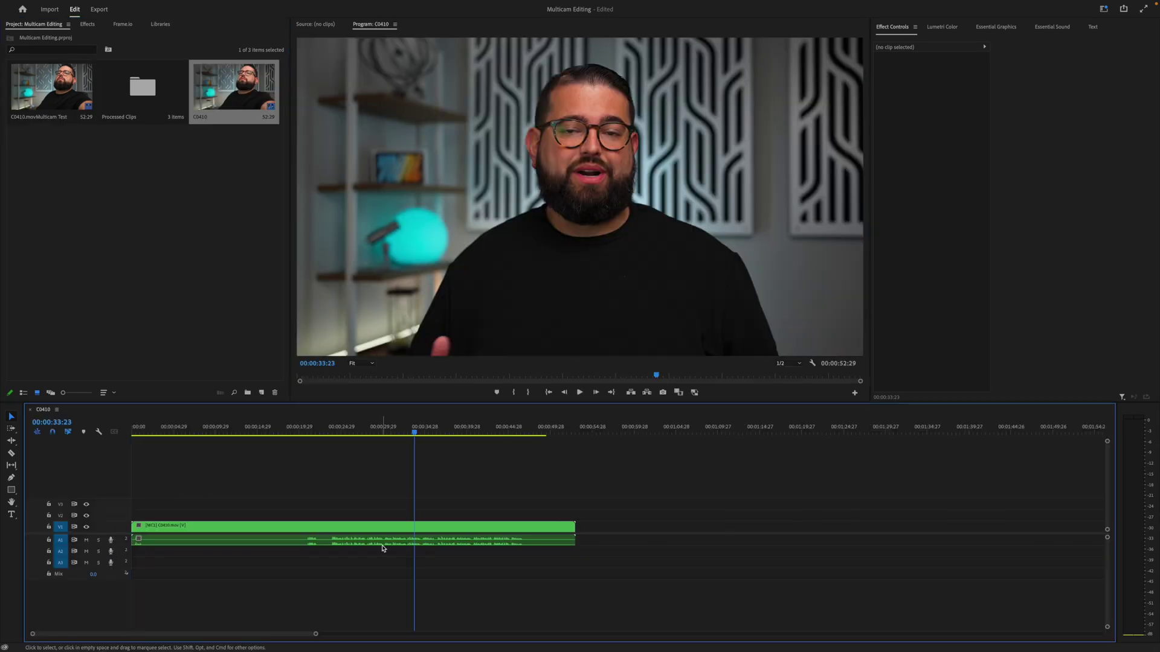
click(387, 530)
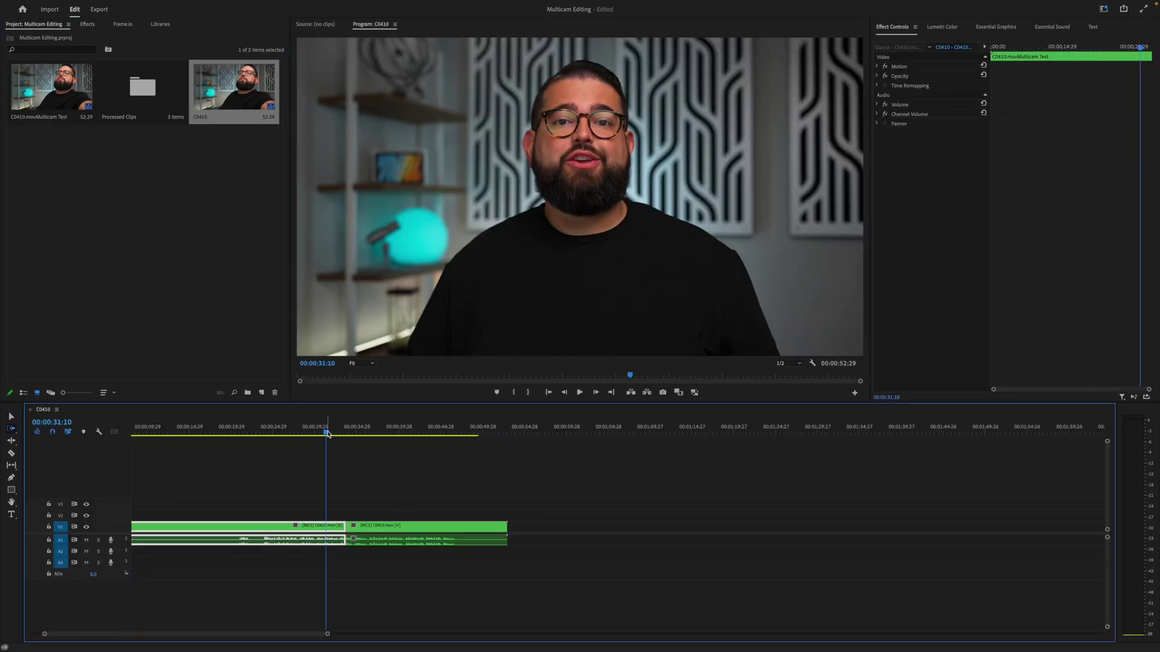
key(space)
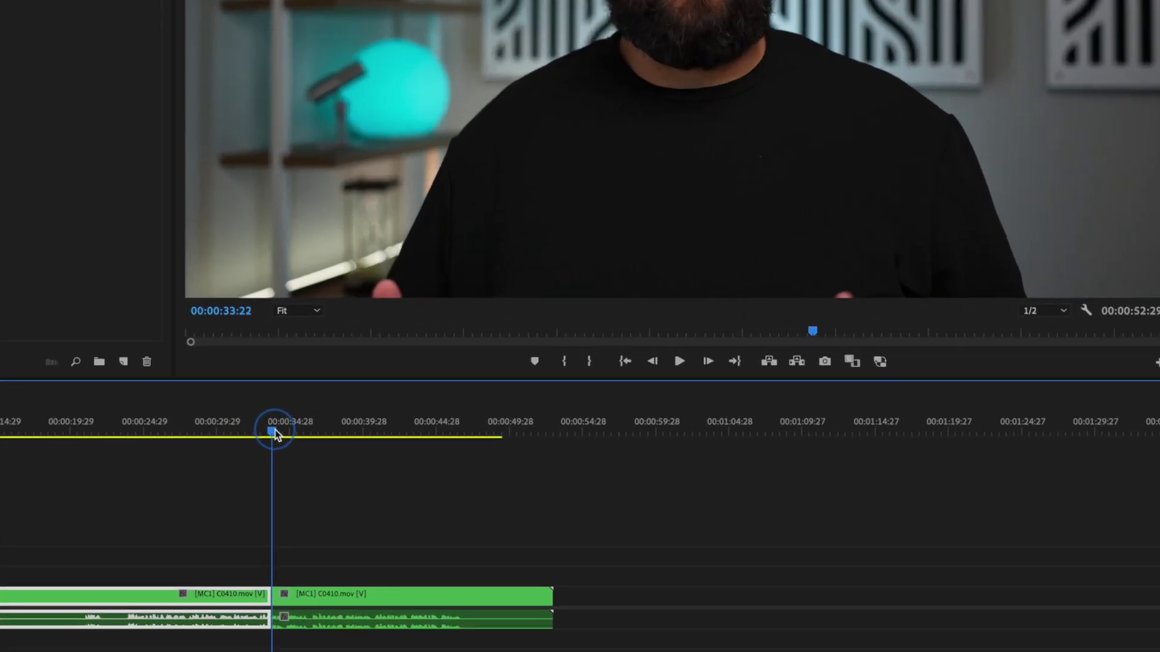
- Switch the part after the cut to Camera 2 (C0001) and scrub across the cut to check it
click(370, 528)
right_click(315, 609)
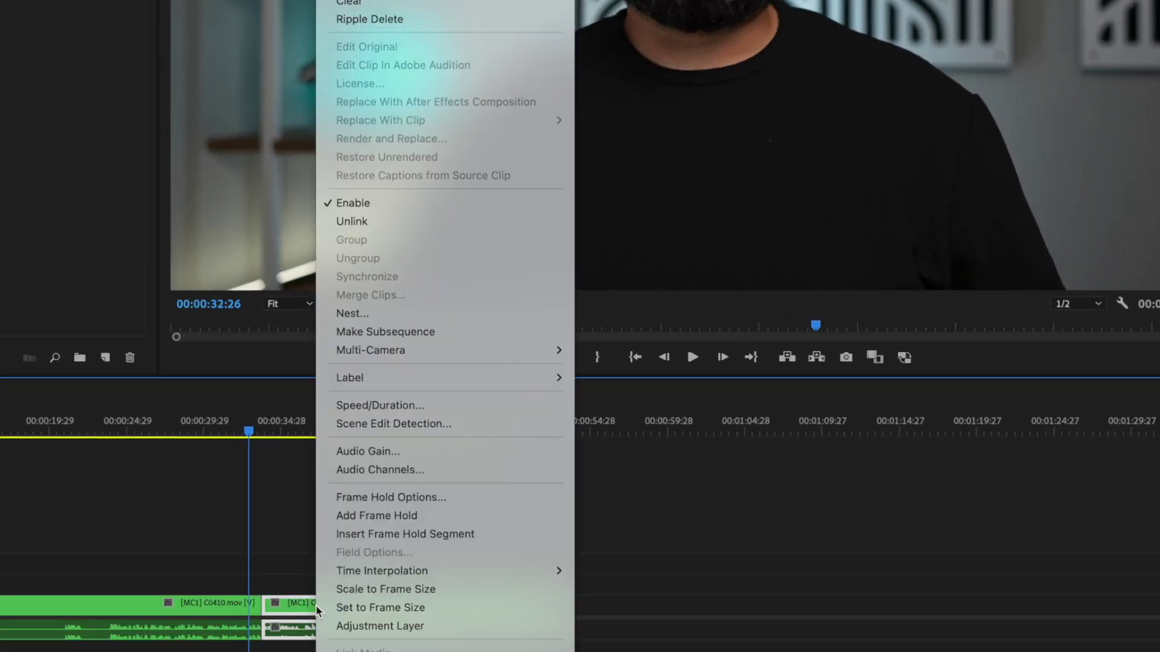
mouse_move(431, 353)
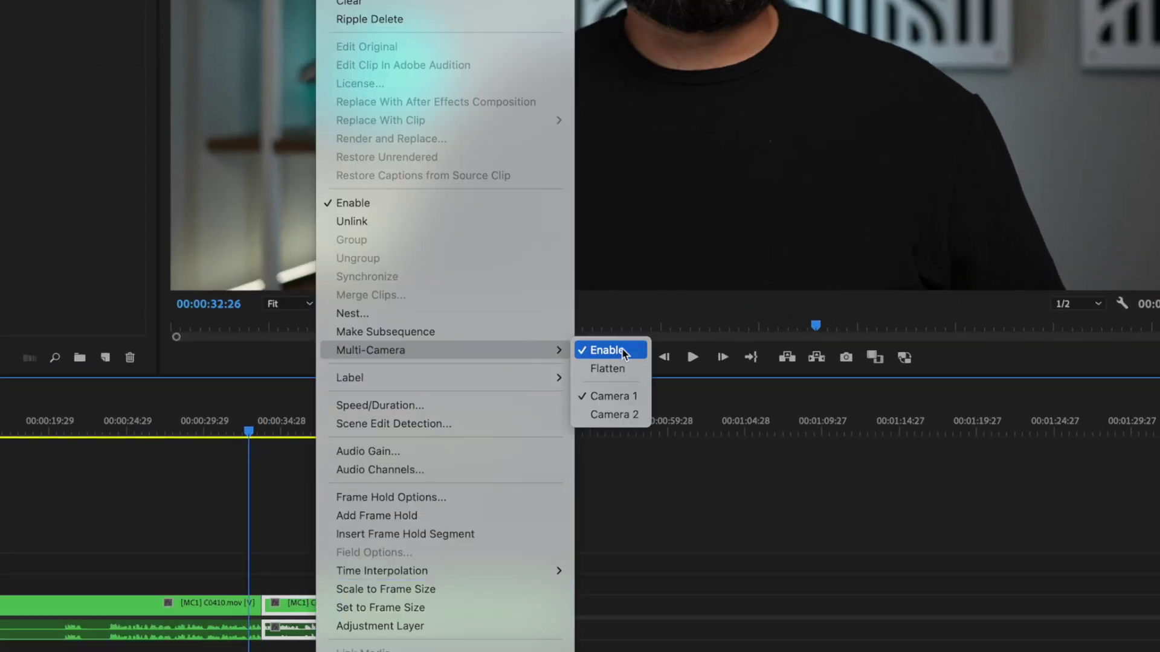
click(630, 416)
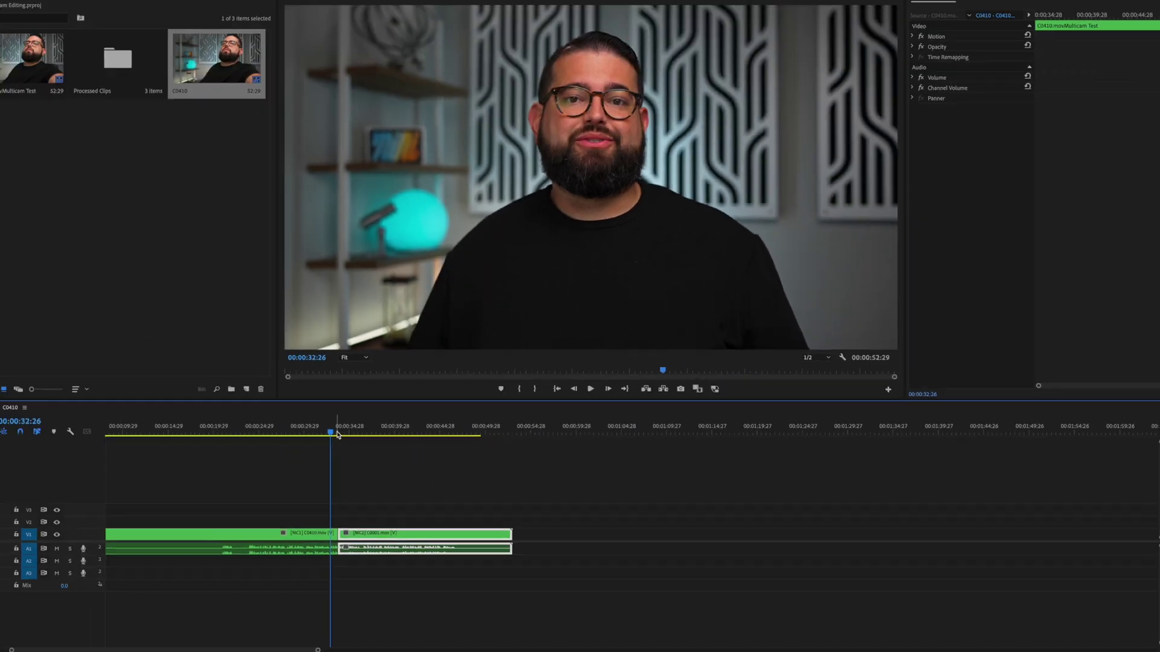
click(219, 431)
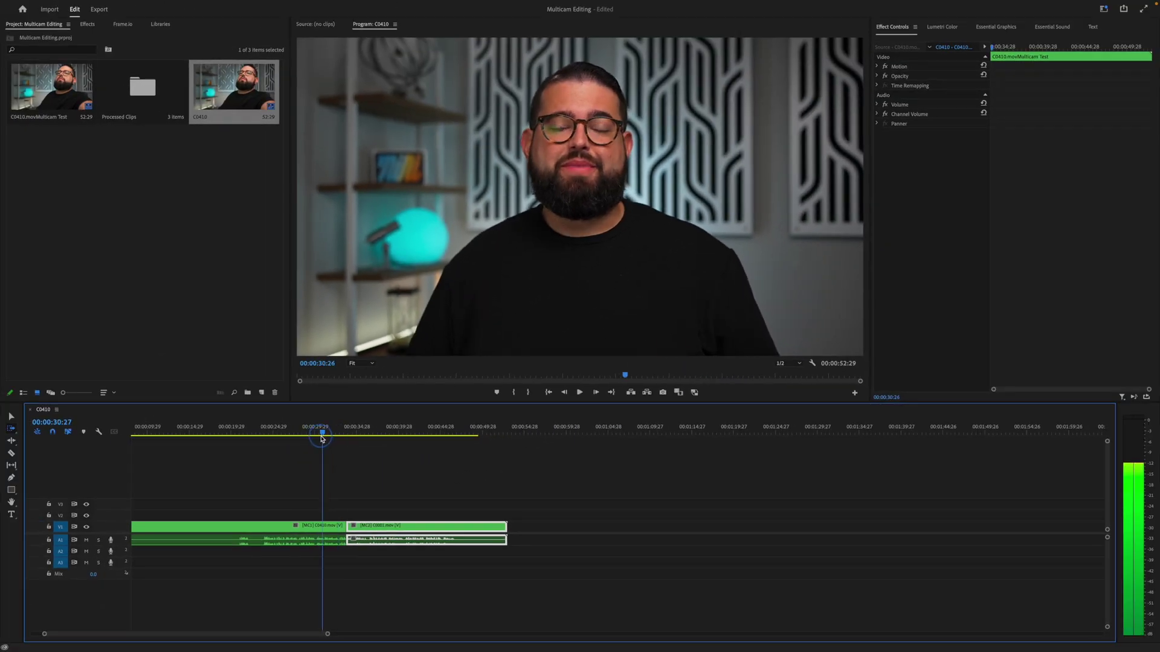
drag(322, 439, 350, 440)
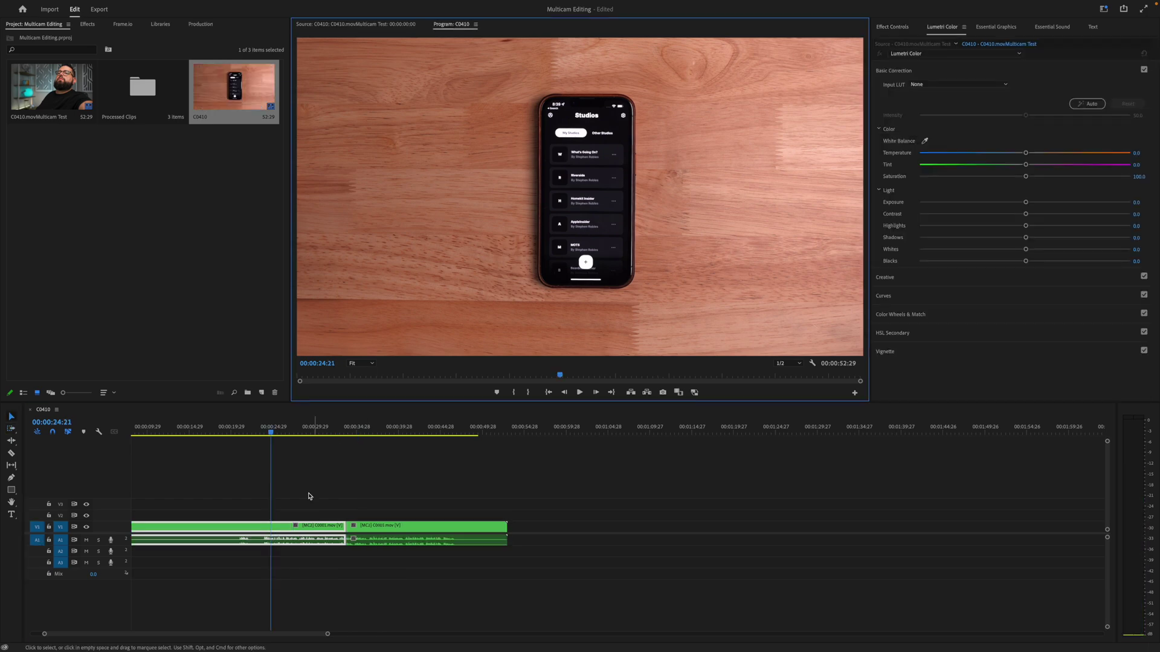
- Show the [MC2] clip's angles in the Source monitor and make the presenter angle active
double_click(289, 532)
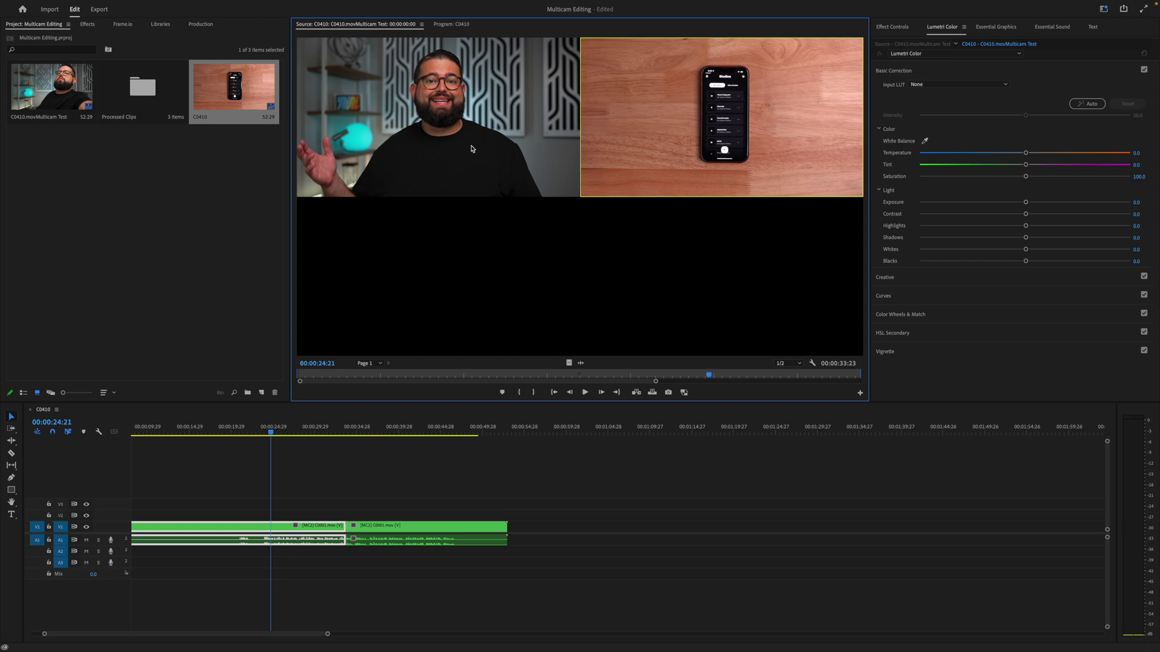
click(466, 138)
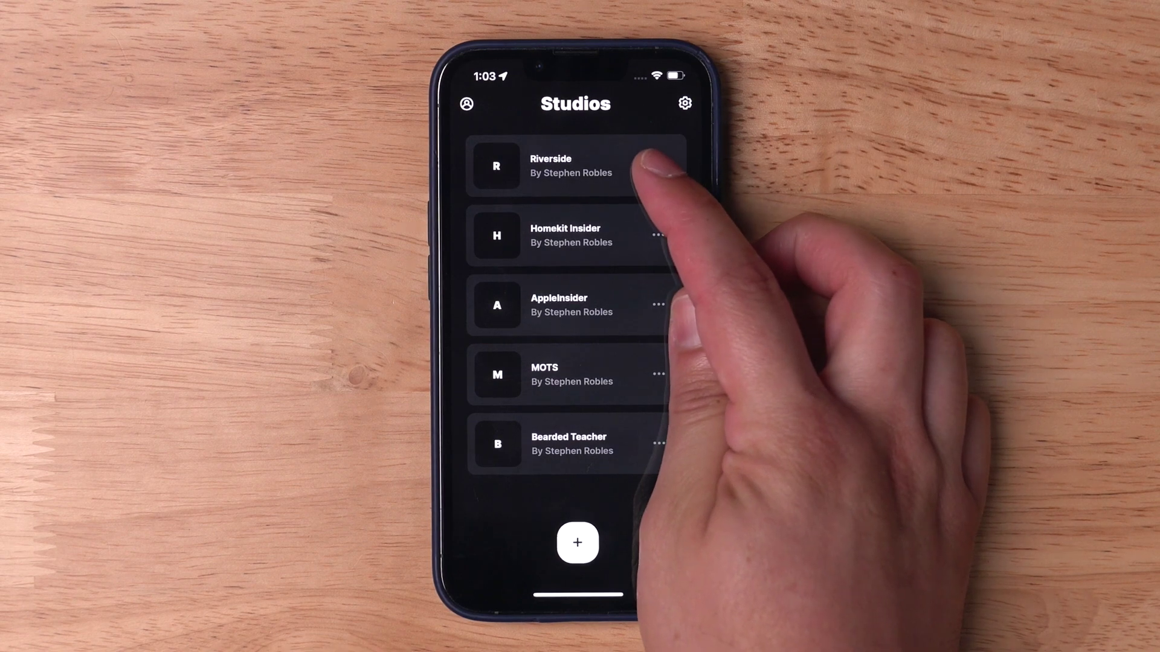
- Show the options menu for the Riverside studio in the phone app
click(657, 164)
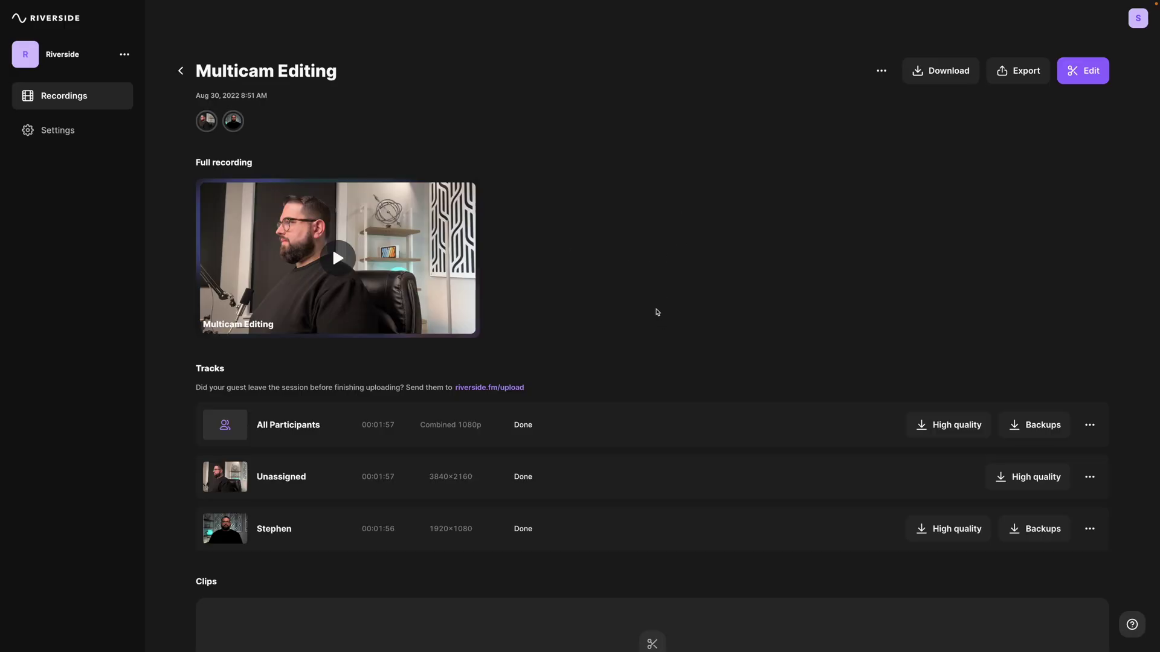
- Scroll through the Multicam Editing recording's track list in Riverside
scroll(706, 393, down, 1)
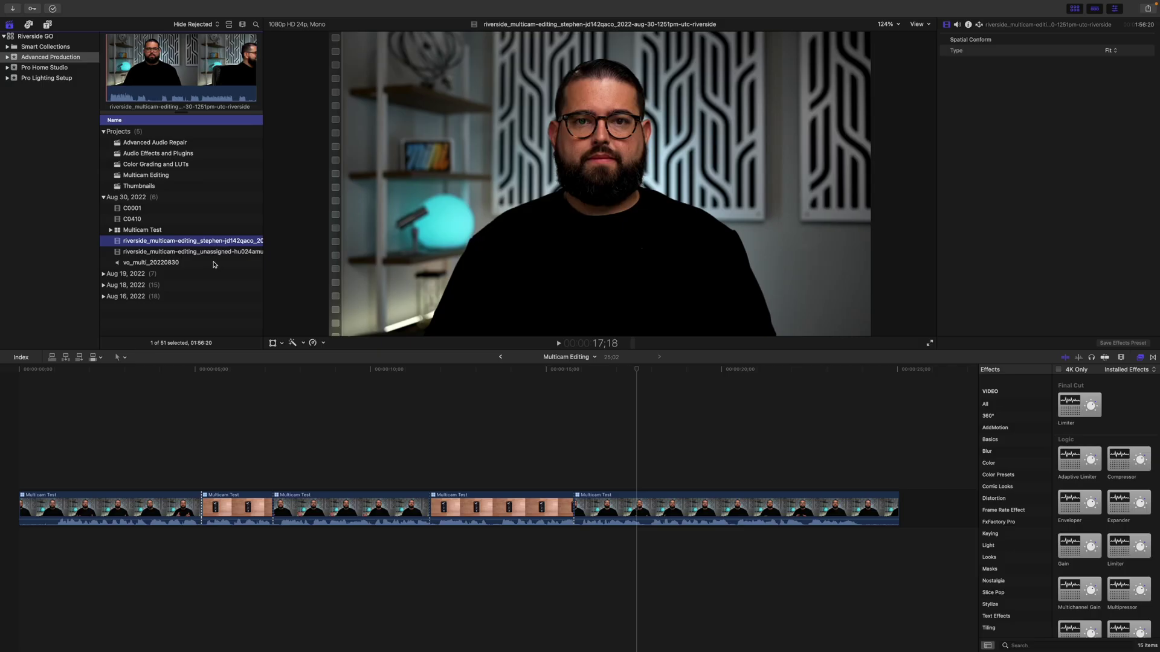
- Make a 'Riverside Multi' multicam clip from the Stephen and Unassigned tracks and view its angles
click(191, 253)
click(191, 242)
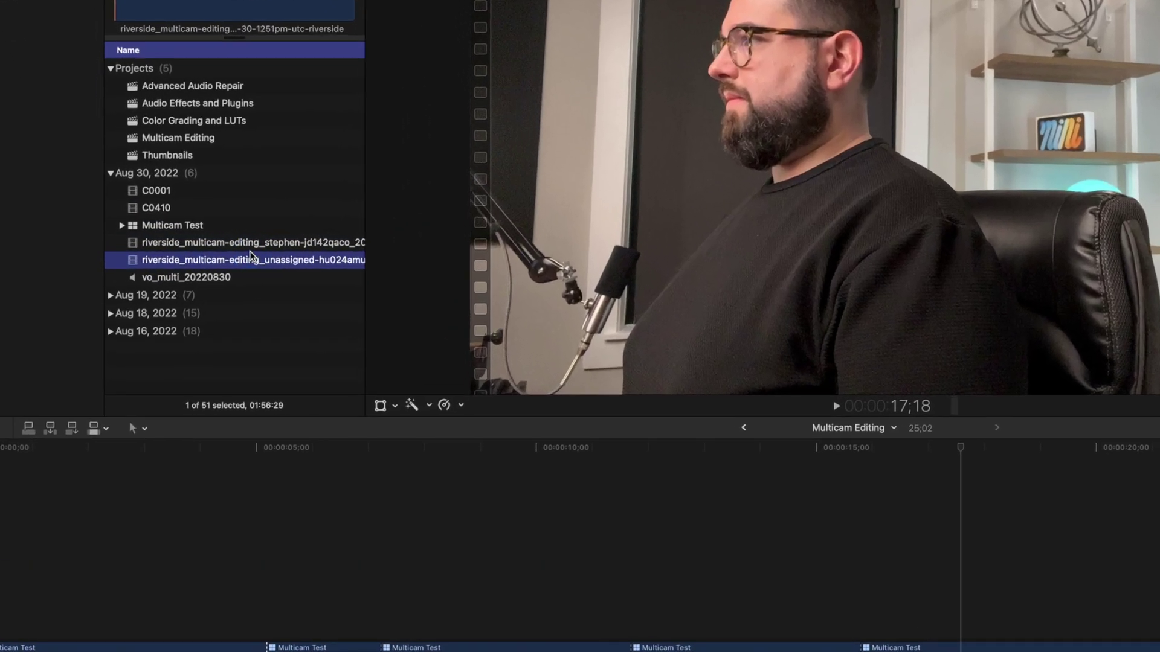
super+click(250, 244)
right_click(251, 245)
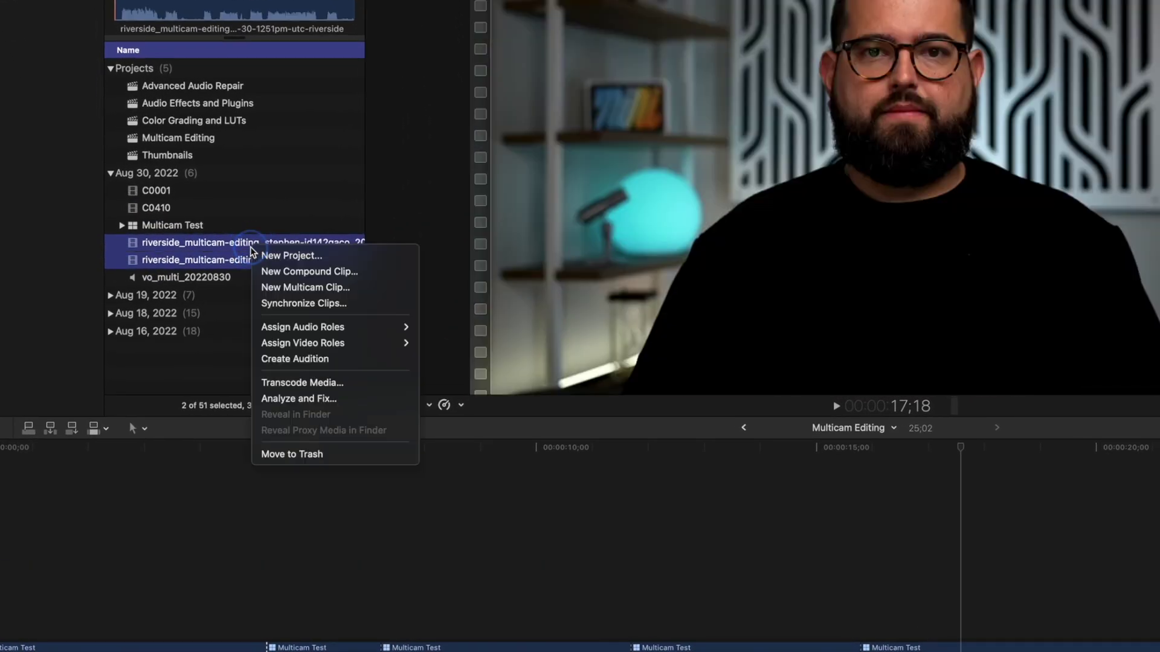
click(290, 288)
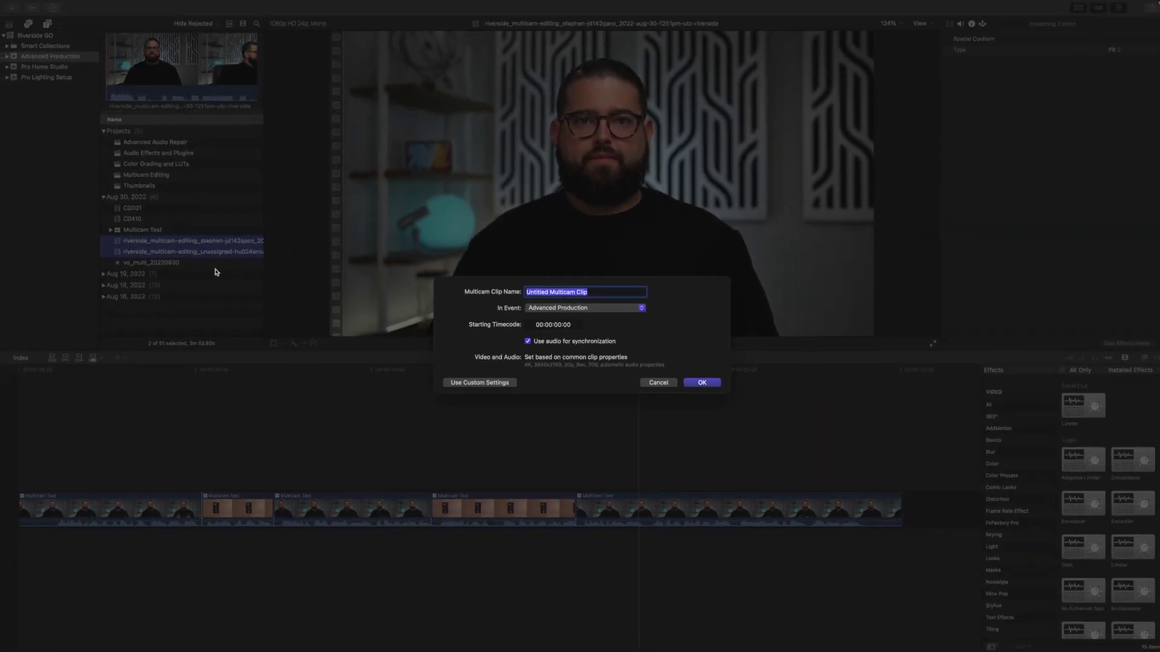
text(R)
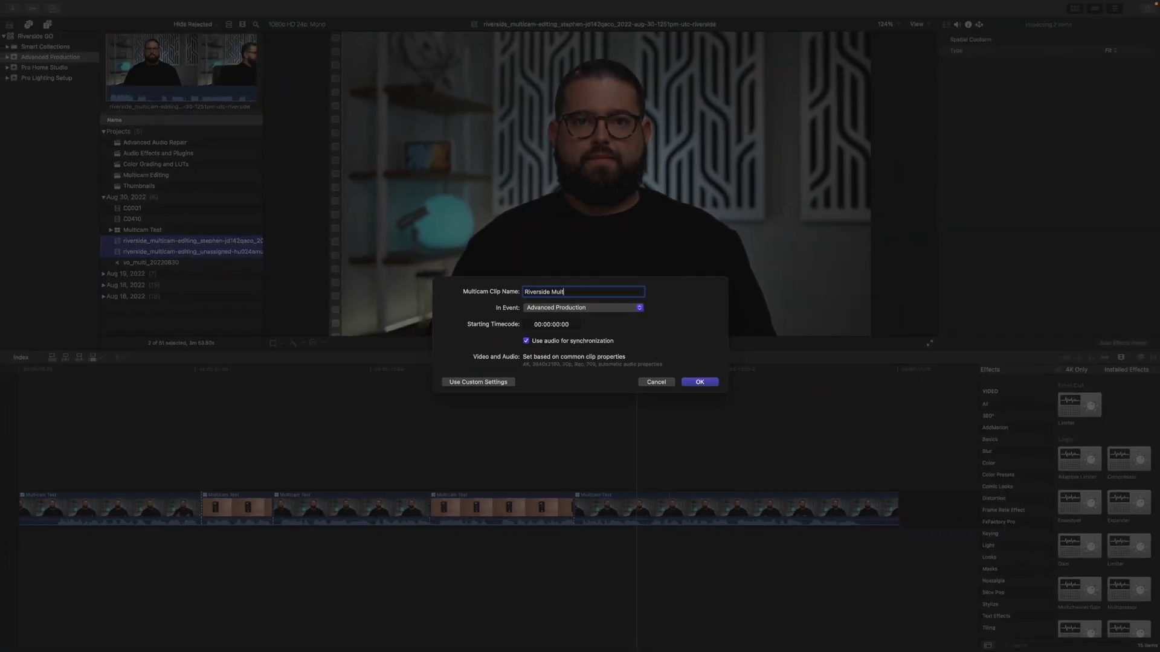
text(iverside Multi)
key(Return)
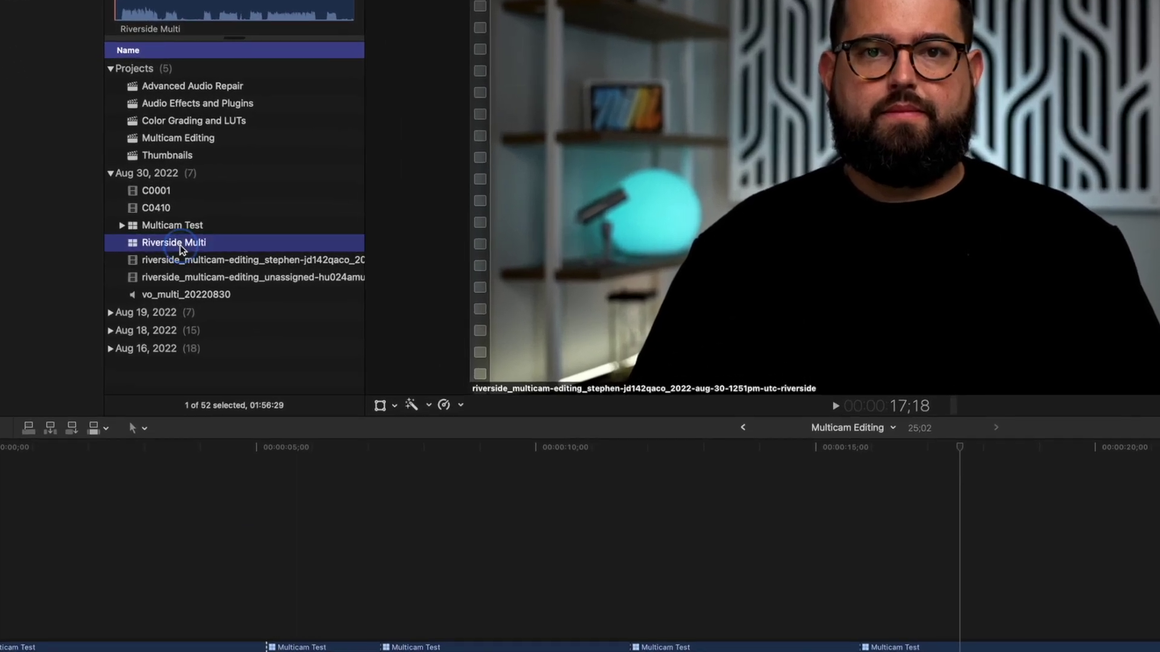
double_click(147, 245)
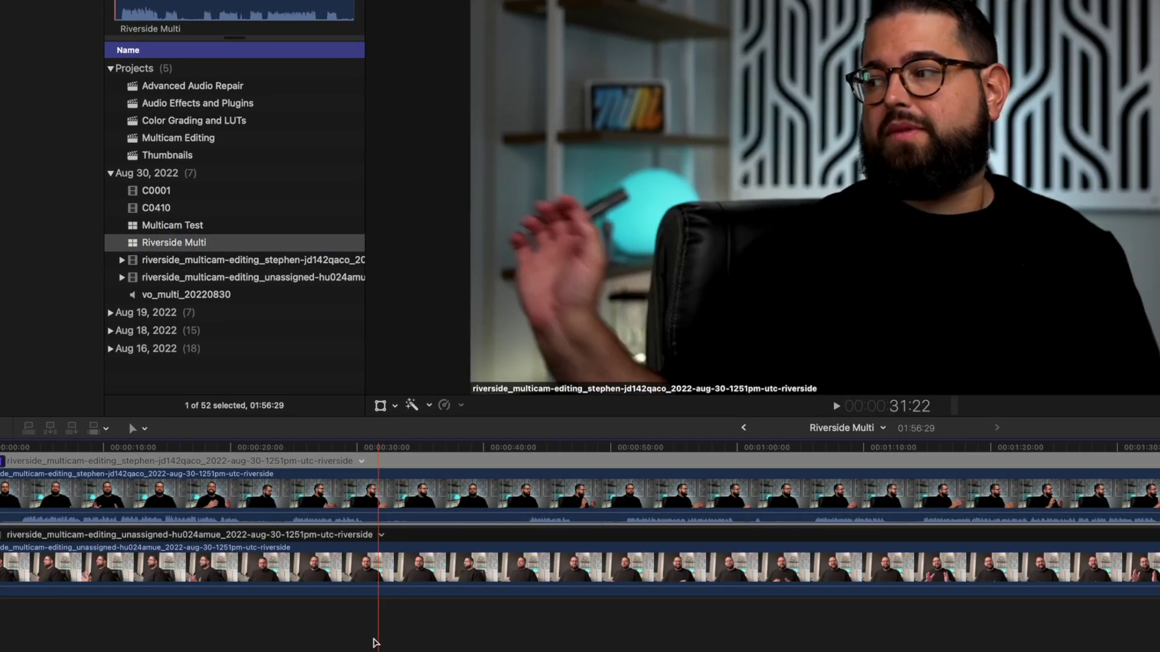
click(367, 643)
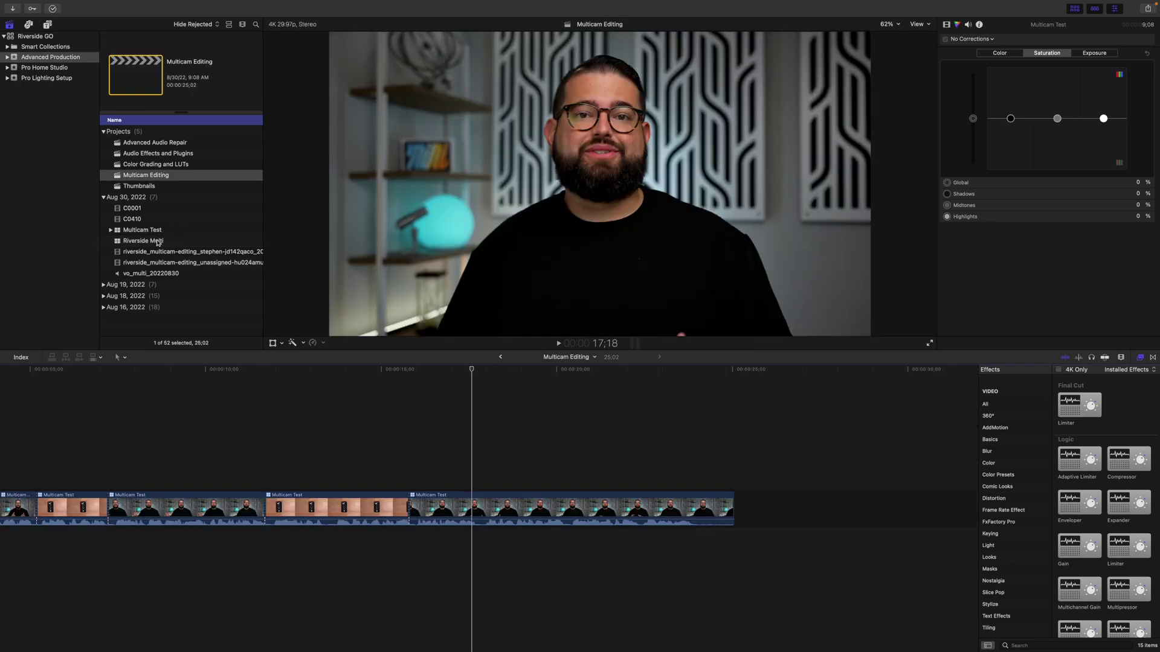
- Select the Riverside Multi clip in the browser
click(139, 242)
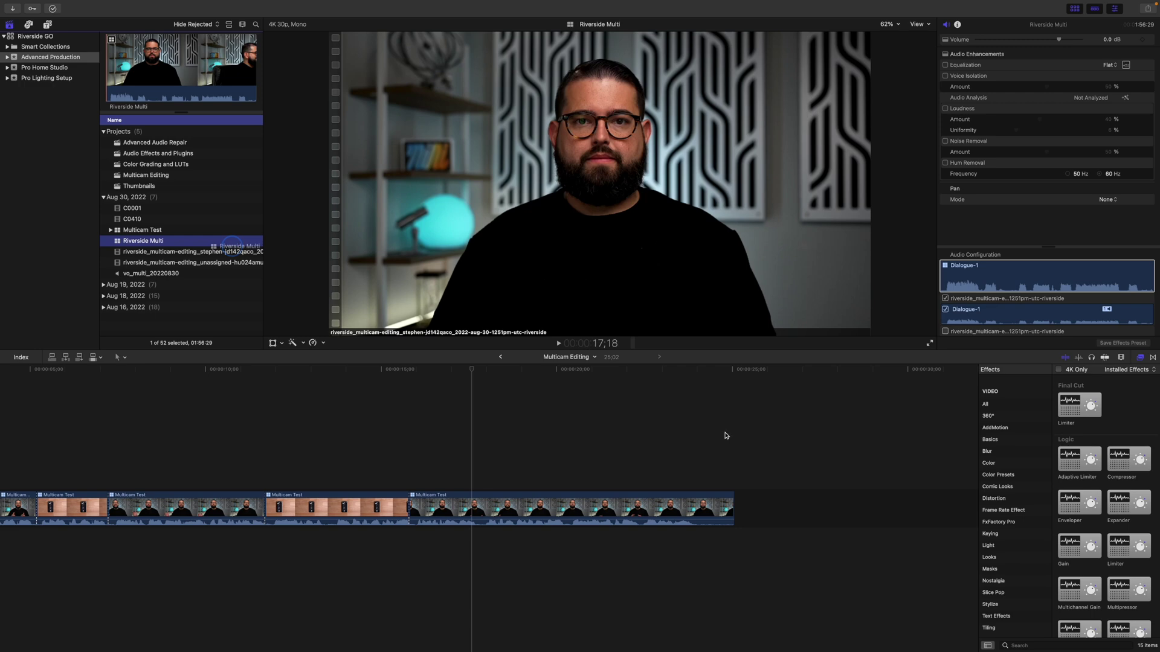
- Append Riverside Multi to the end of the storyline and show its angles in the angle viewer
drag(725, 435, 749, 484)
scroll(791, 481, right, 6)
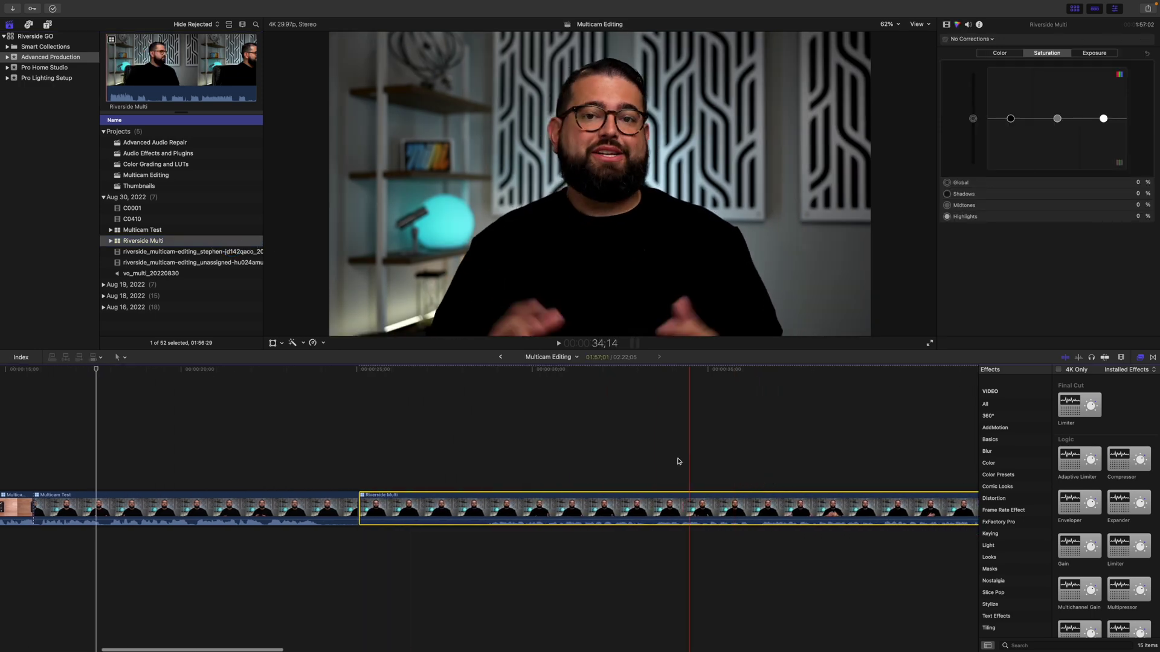
click(209, 5)
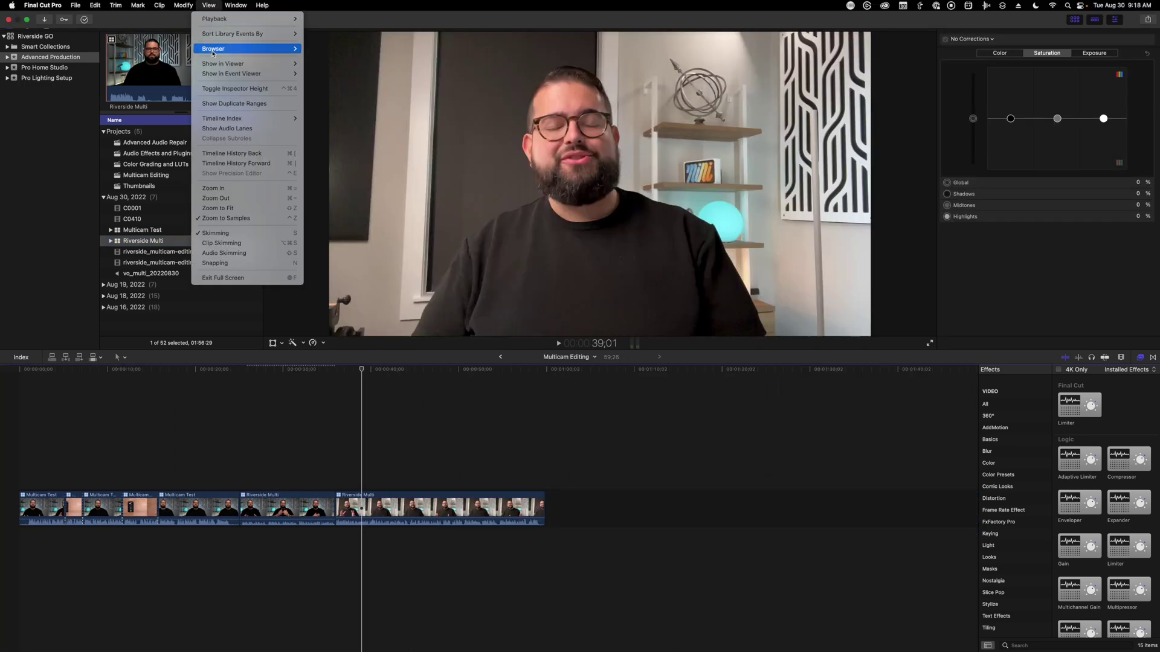
mouse_move(212, 63)
key(Return)
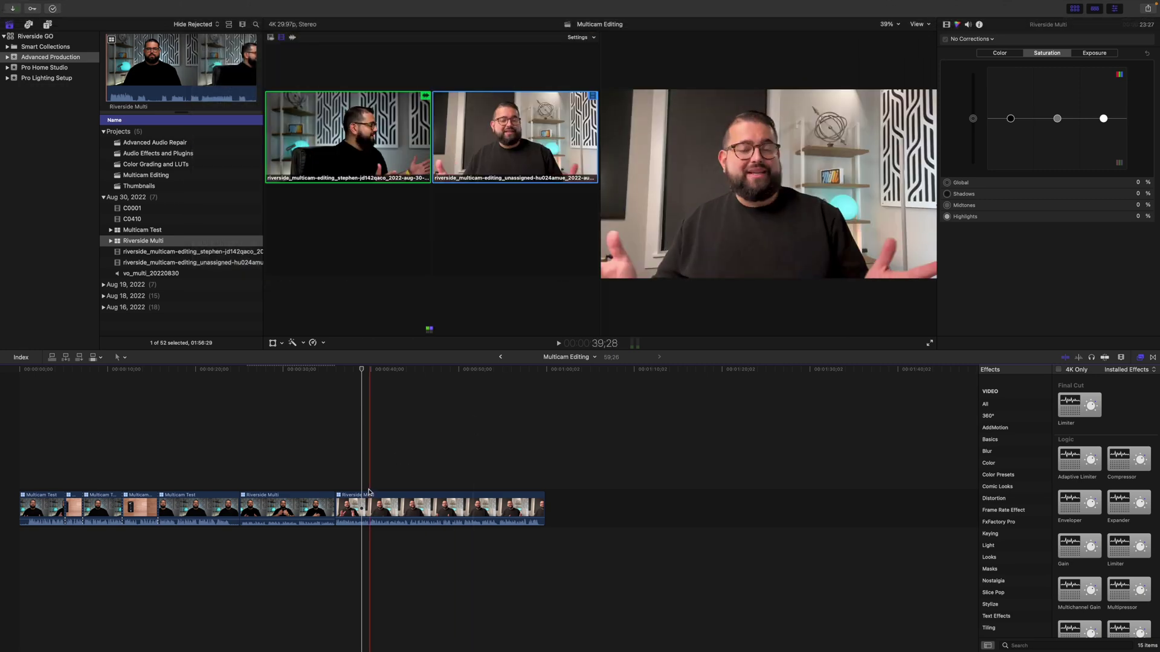
click(364, 511)
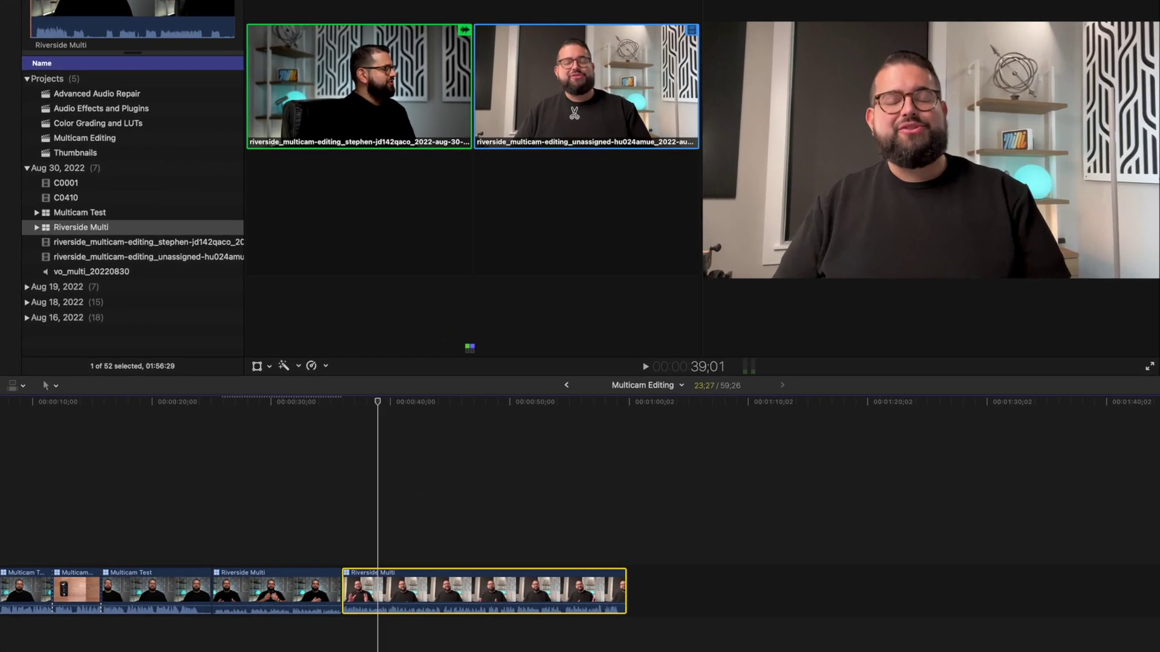